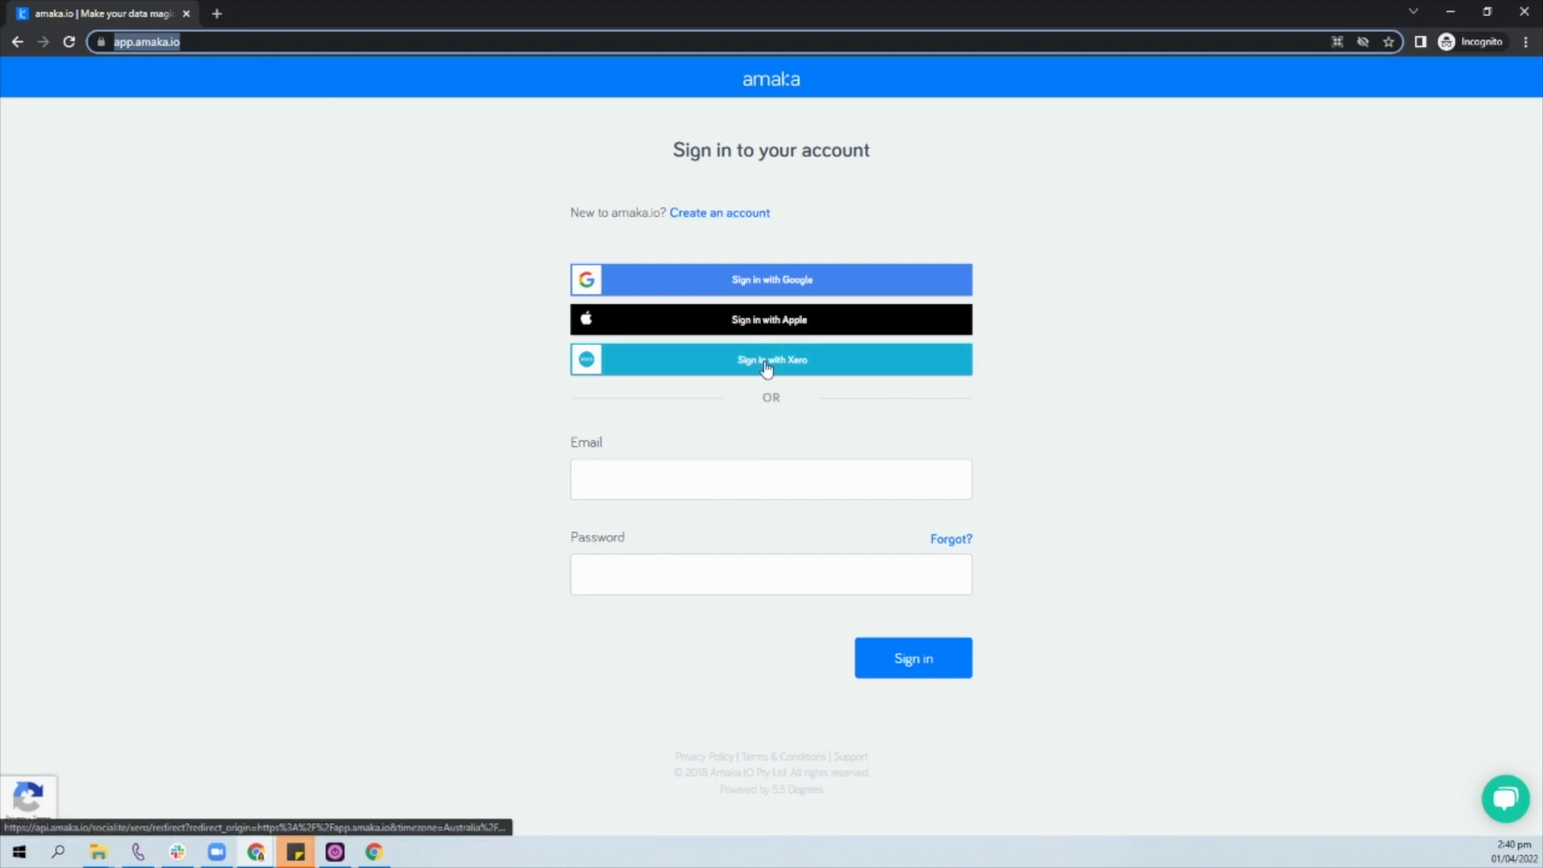
Step: Sign in to Amaka with the account email and password
{"action": "left_click", "coordinate": [744, 487]}
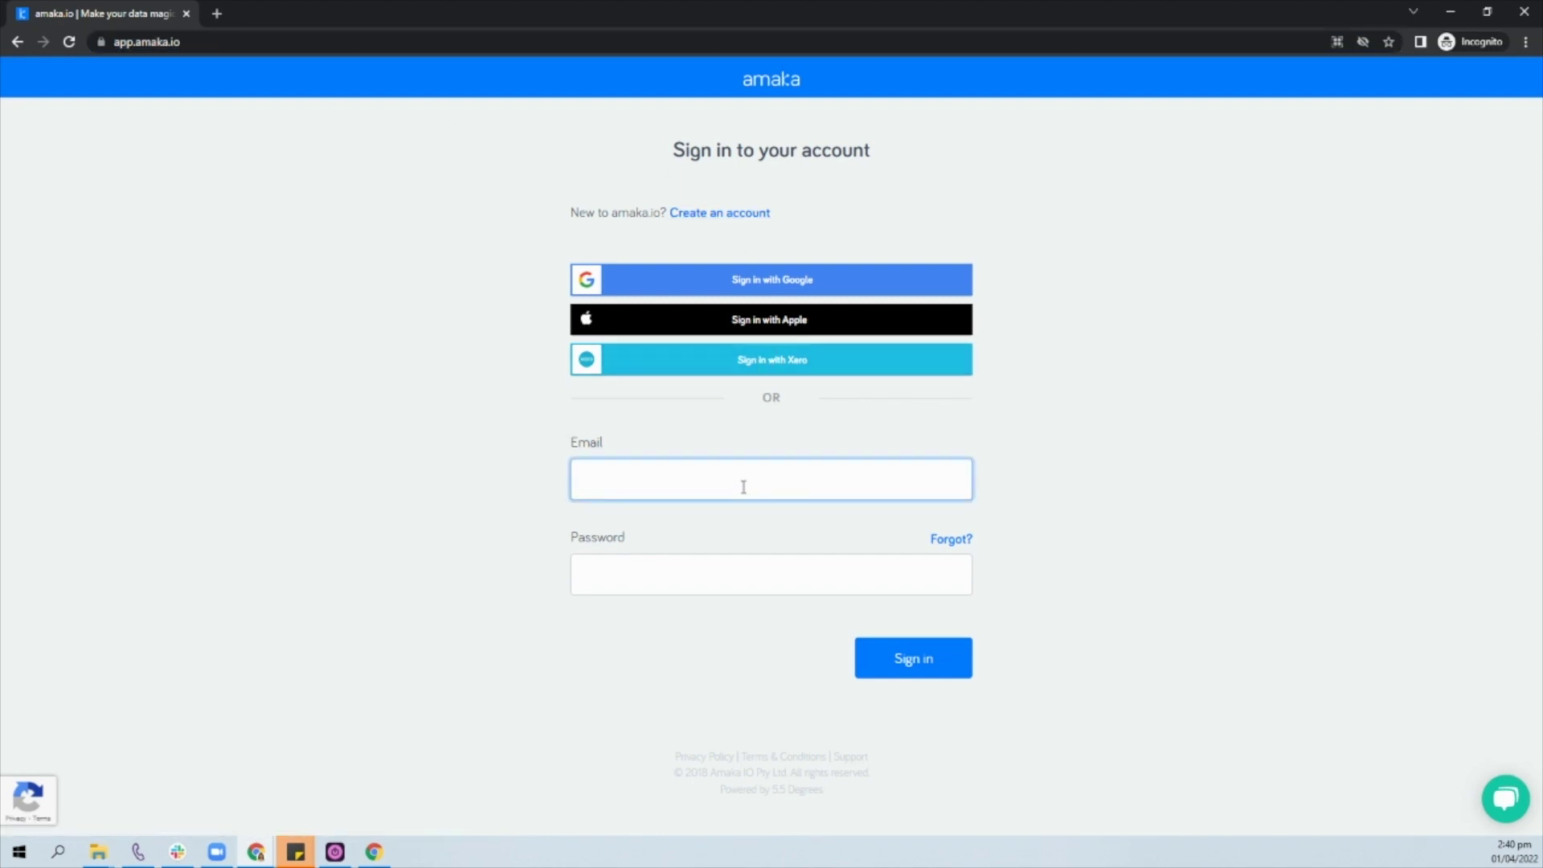
{"action": "key", "text": "Tab"}
{"action": "type", "text": "•••••••"}
{"action": "key", "text": "Return"}
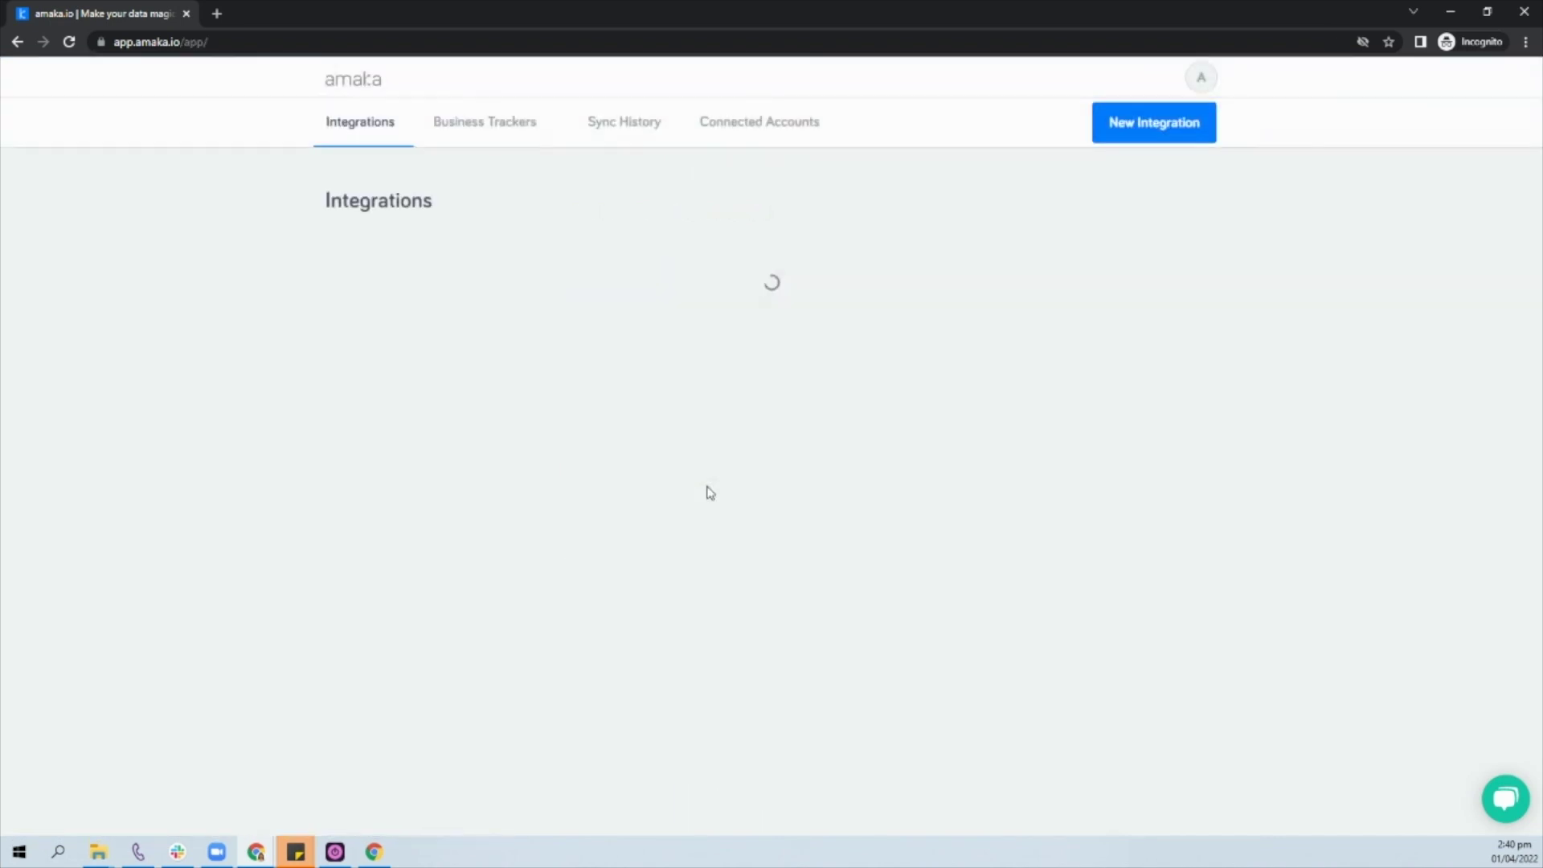
Step: Create a new Xero + DocuSign integration and begin connecting the Xero account
{"action": "left_click", "coordinate": [800, 320]}
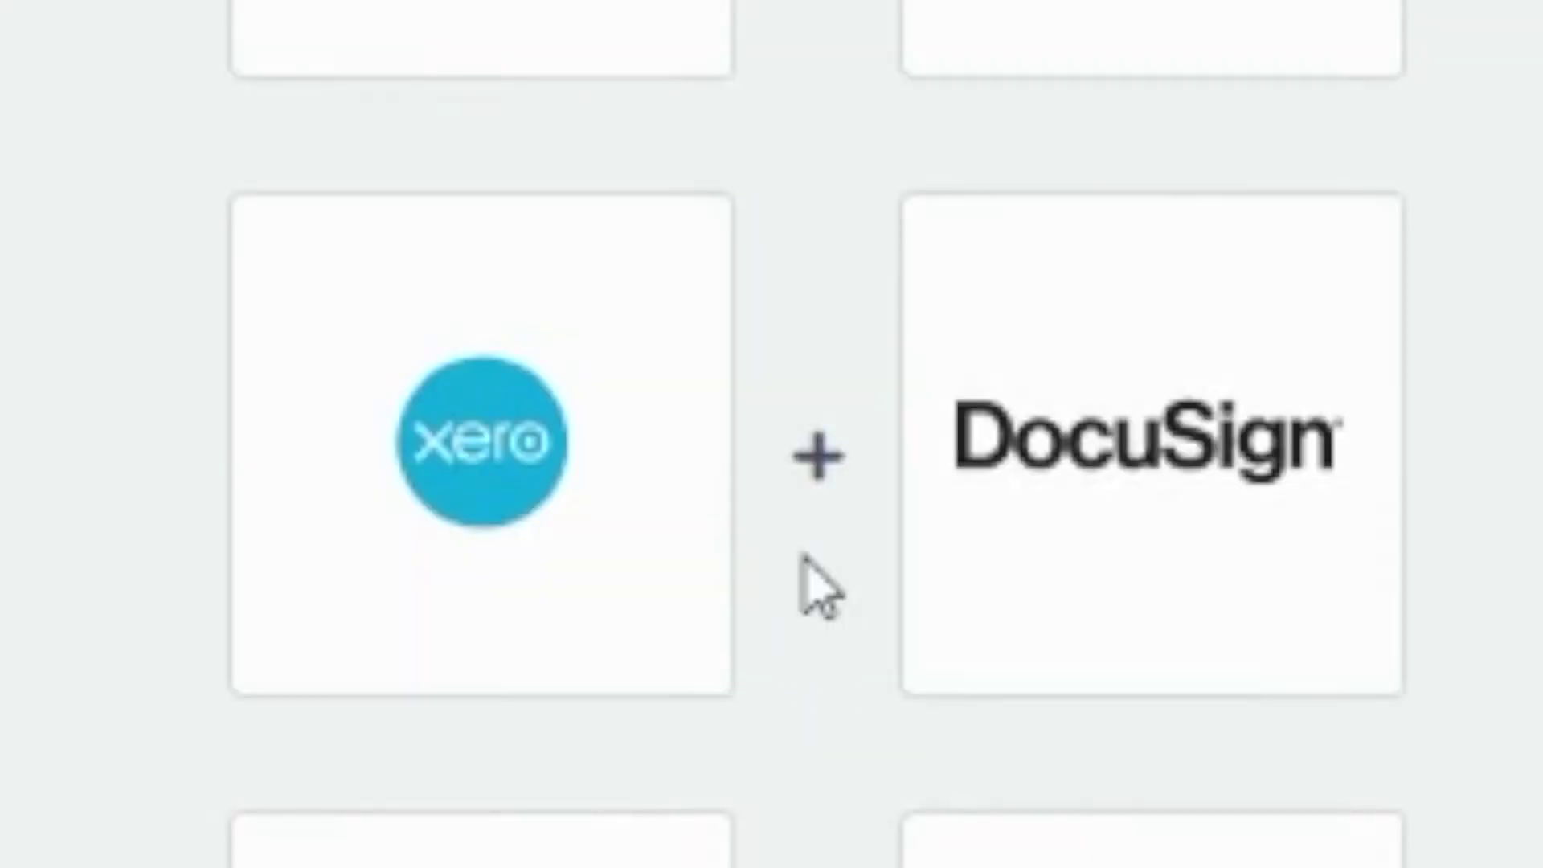
{"action": "left_click", "coordinate": [806, 557]}
{"action": "left_click", "coordinate": [617, 496]}
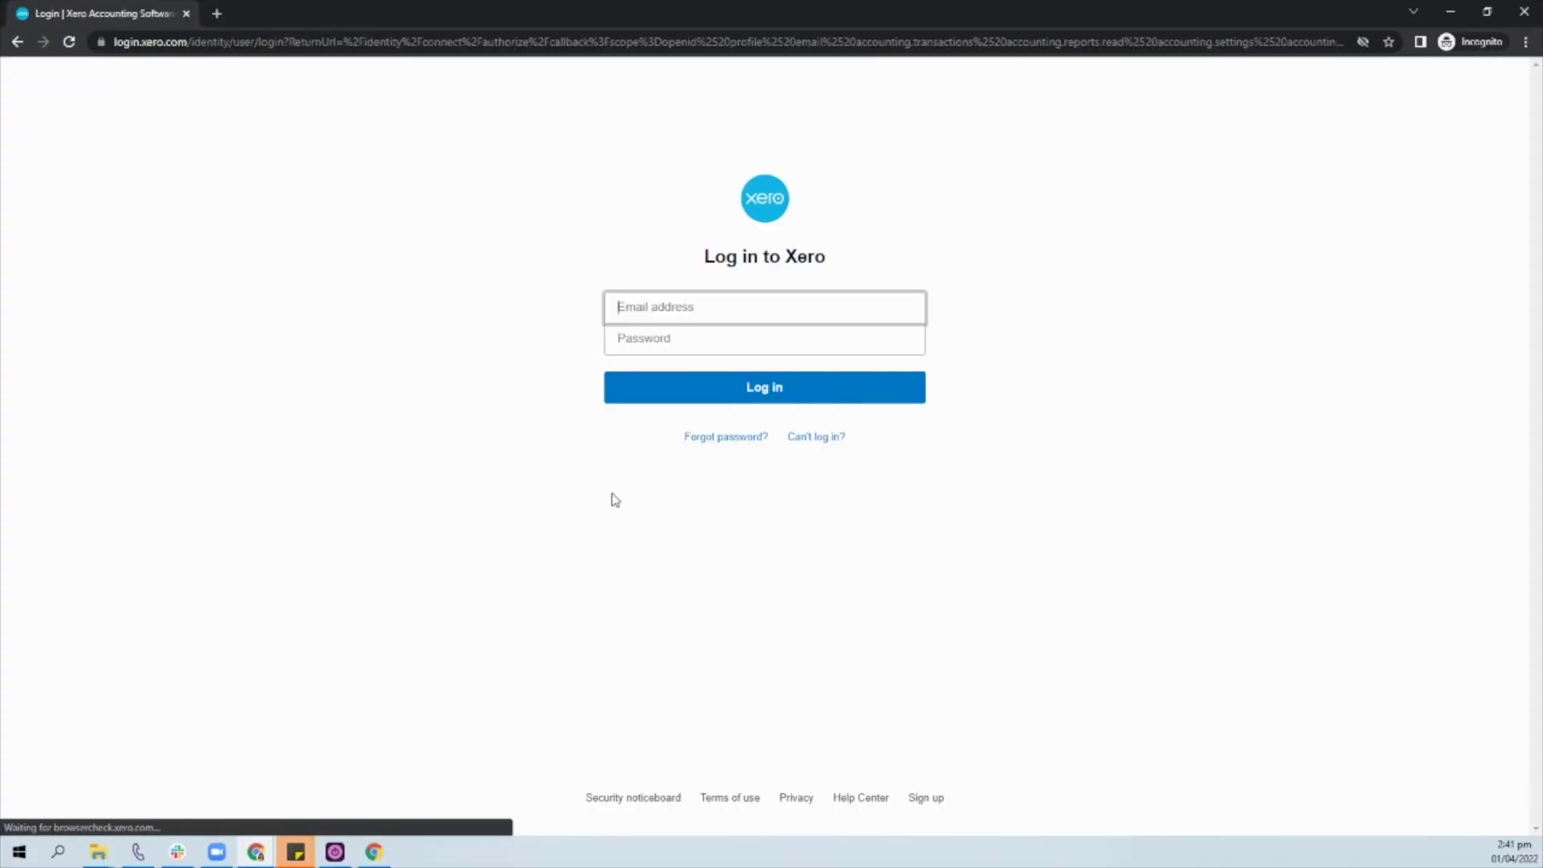
Step: Log in to Xero and allow Amaka access to the Amaka Test DocuSign organisation
{"action": "left_click", "coordinate": [740, 334]}
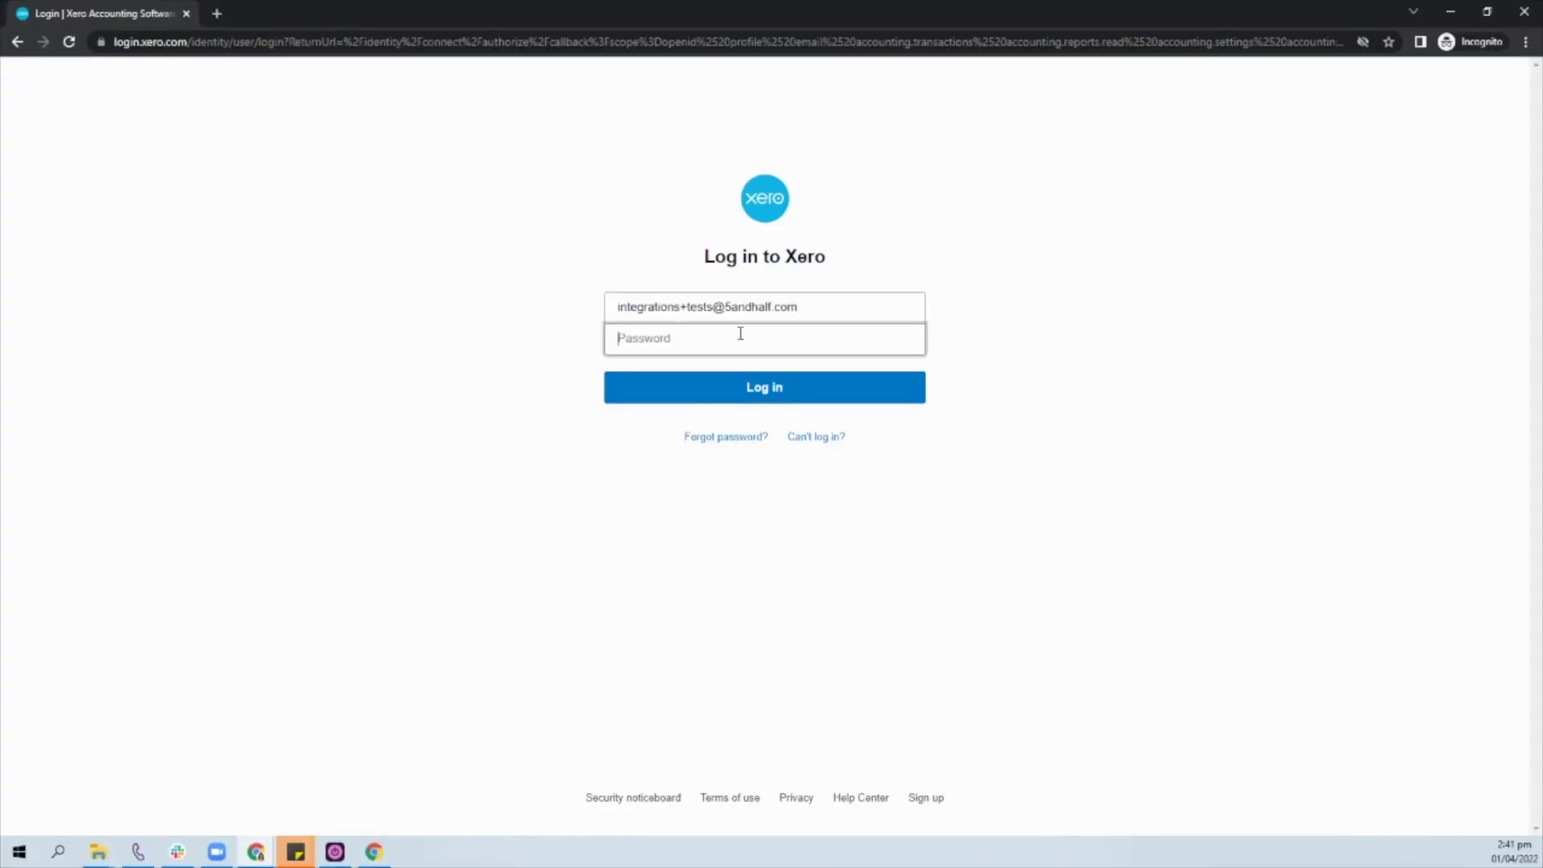
{"action": "left_click", "coordinate": [668, 386]}
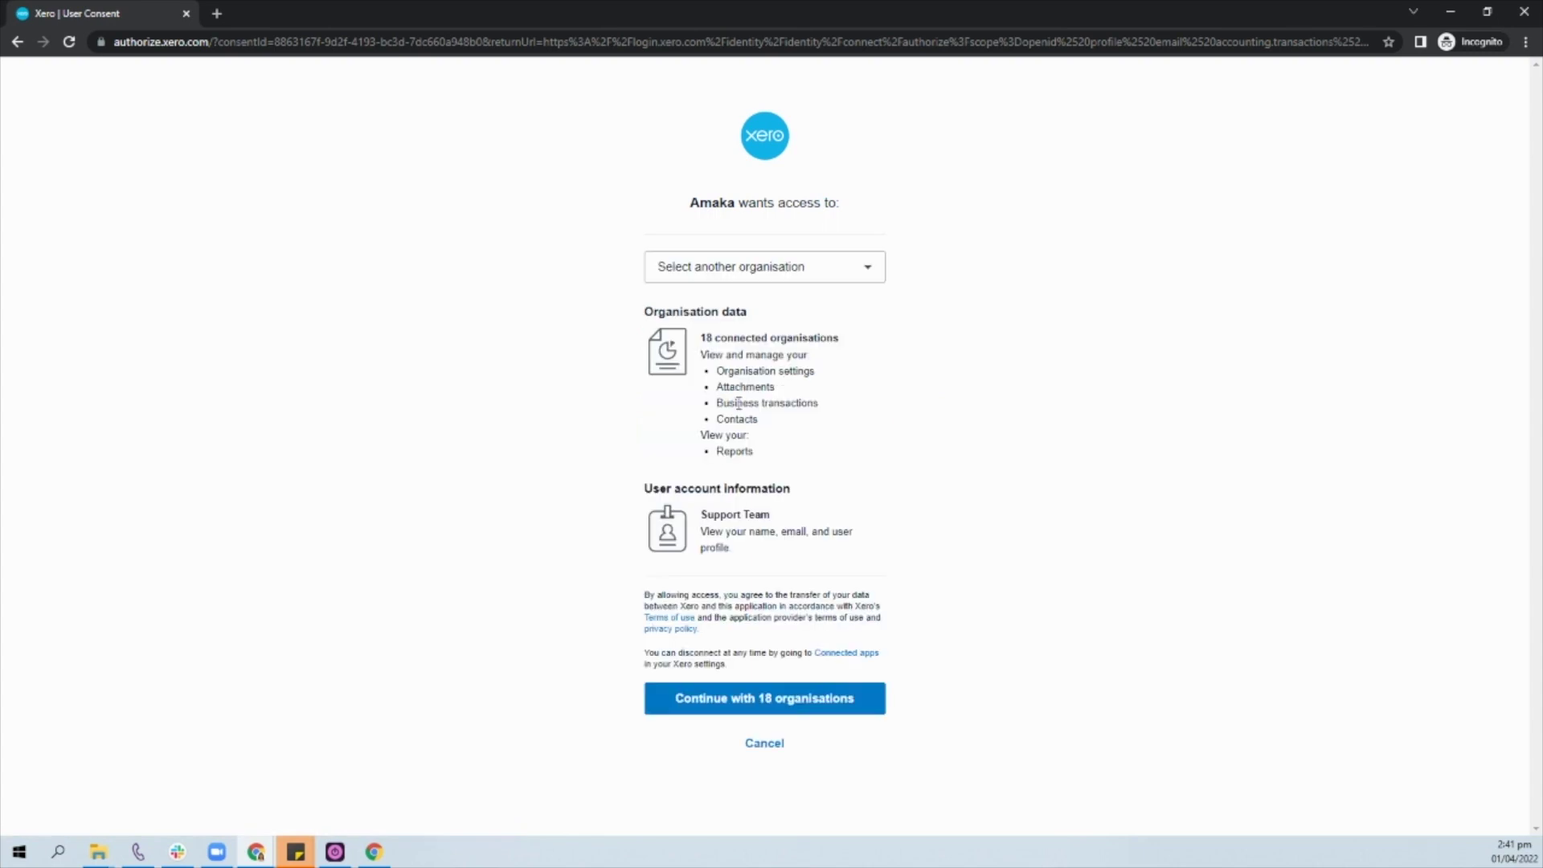
{"action": "left_click", "coordinate": [758, 268]}
{"action": "left_click", "coordinate": [762, 359]}
{"action": "left_click", "coordinate": [754, 697]}
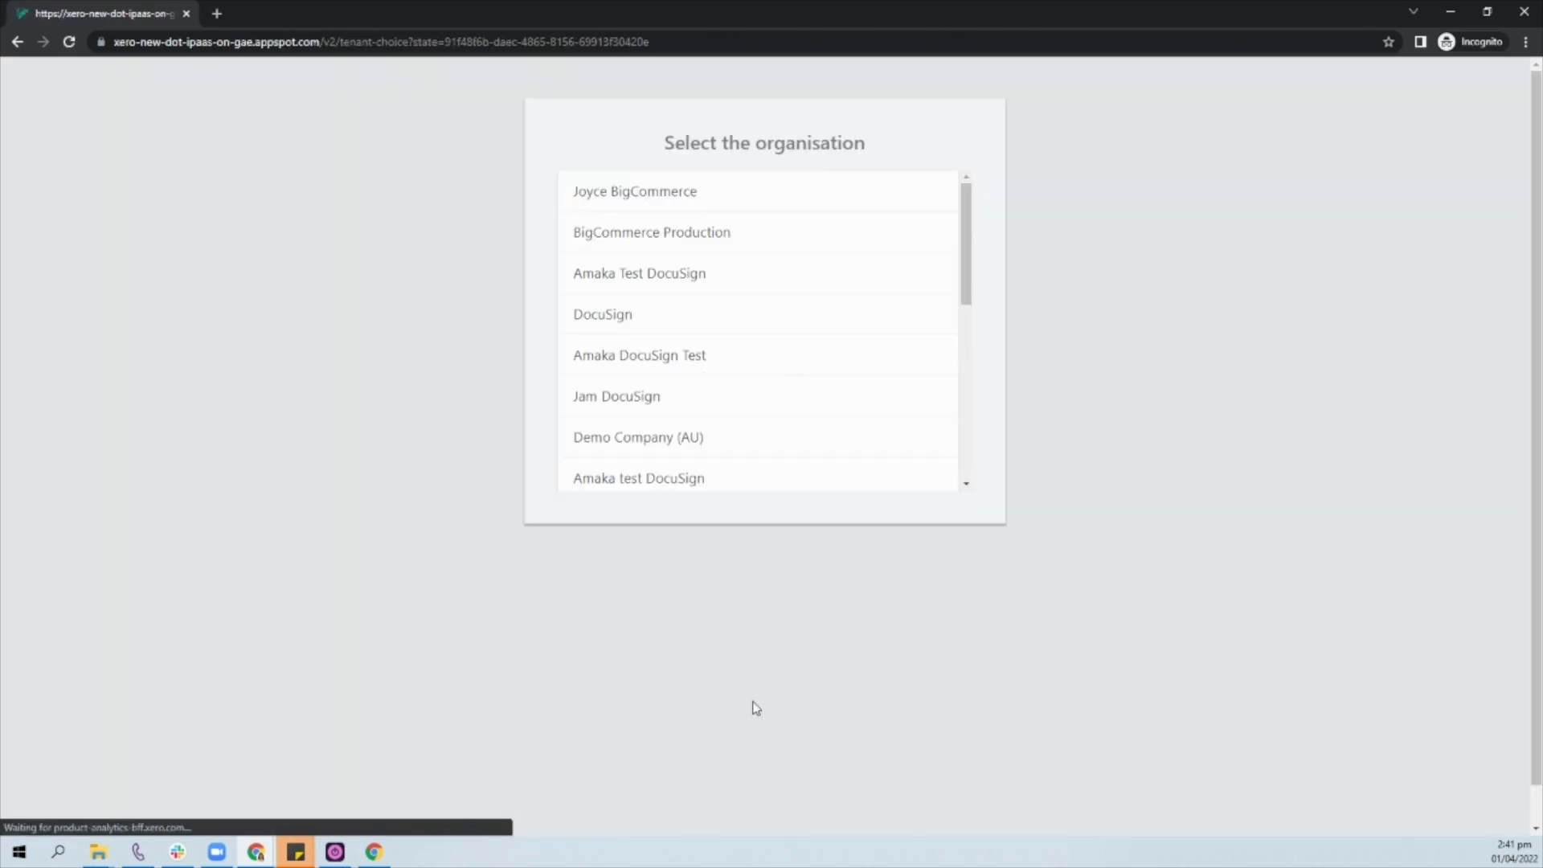
{"action": "left_click", "coordinate": [712, 277]}
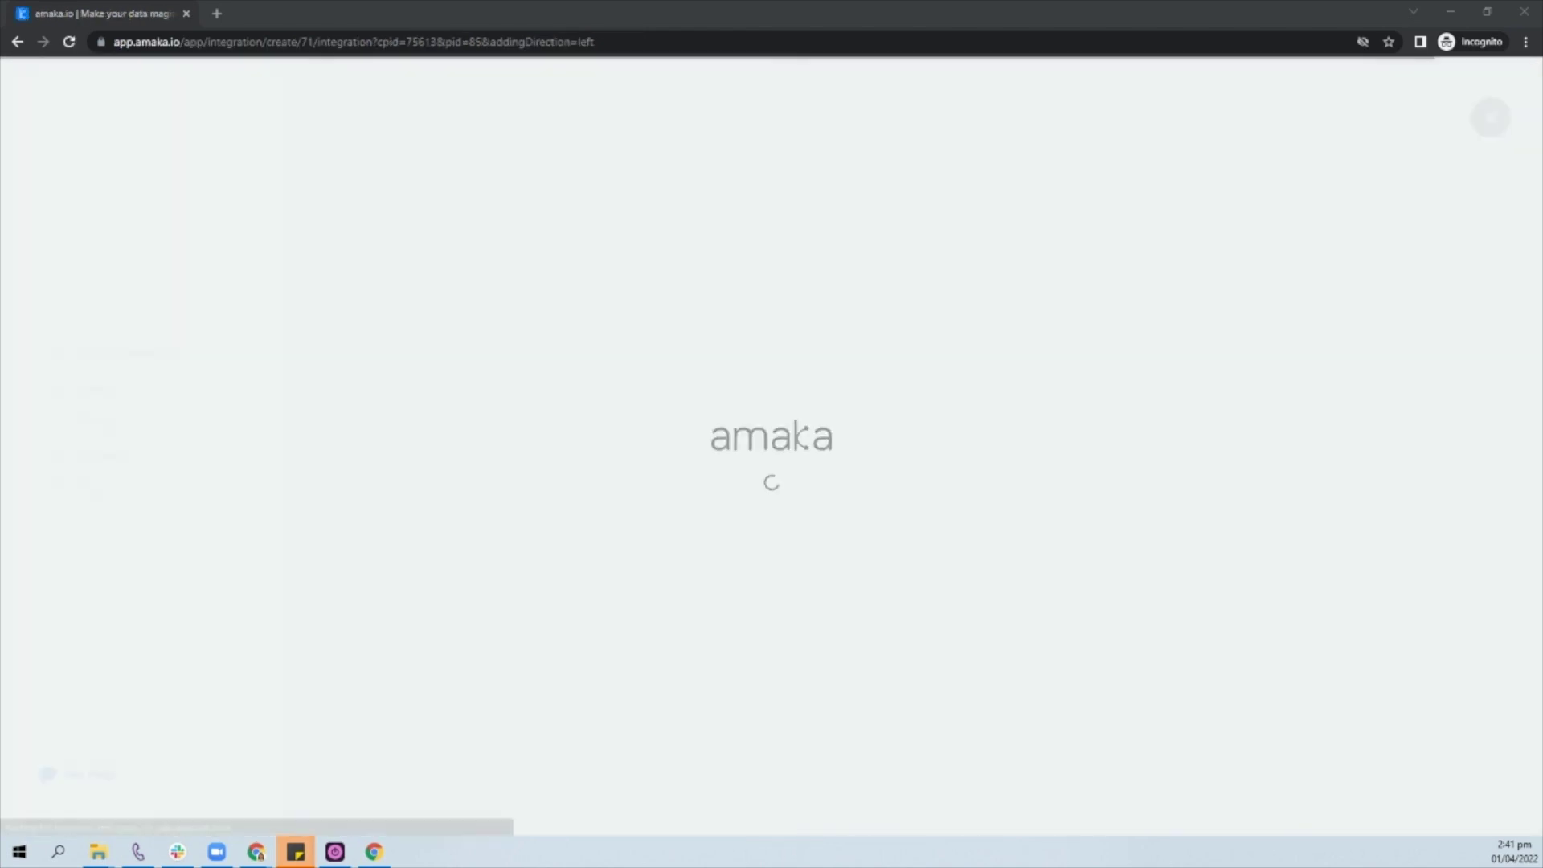
Step: Connect the PRODUCTION DocuSign account by logging in, then save the connected accounts
{"action": "left_click", "coordinate": [1171, 504]}
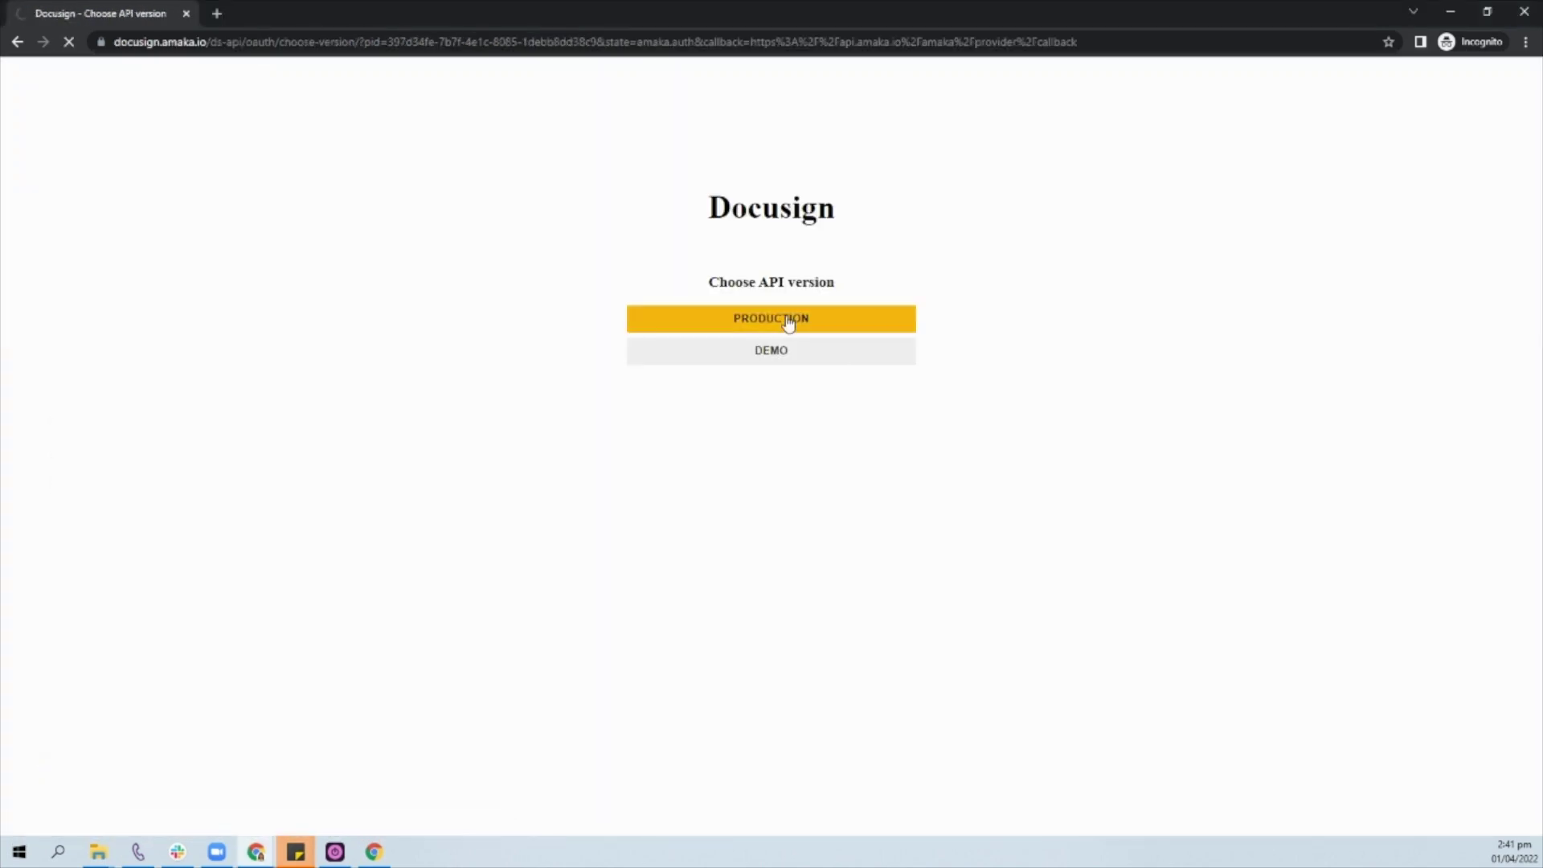
{"action": "left_click", "coordinate": [789, 320]}
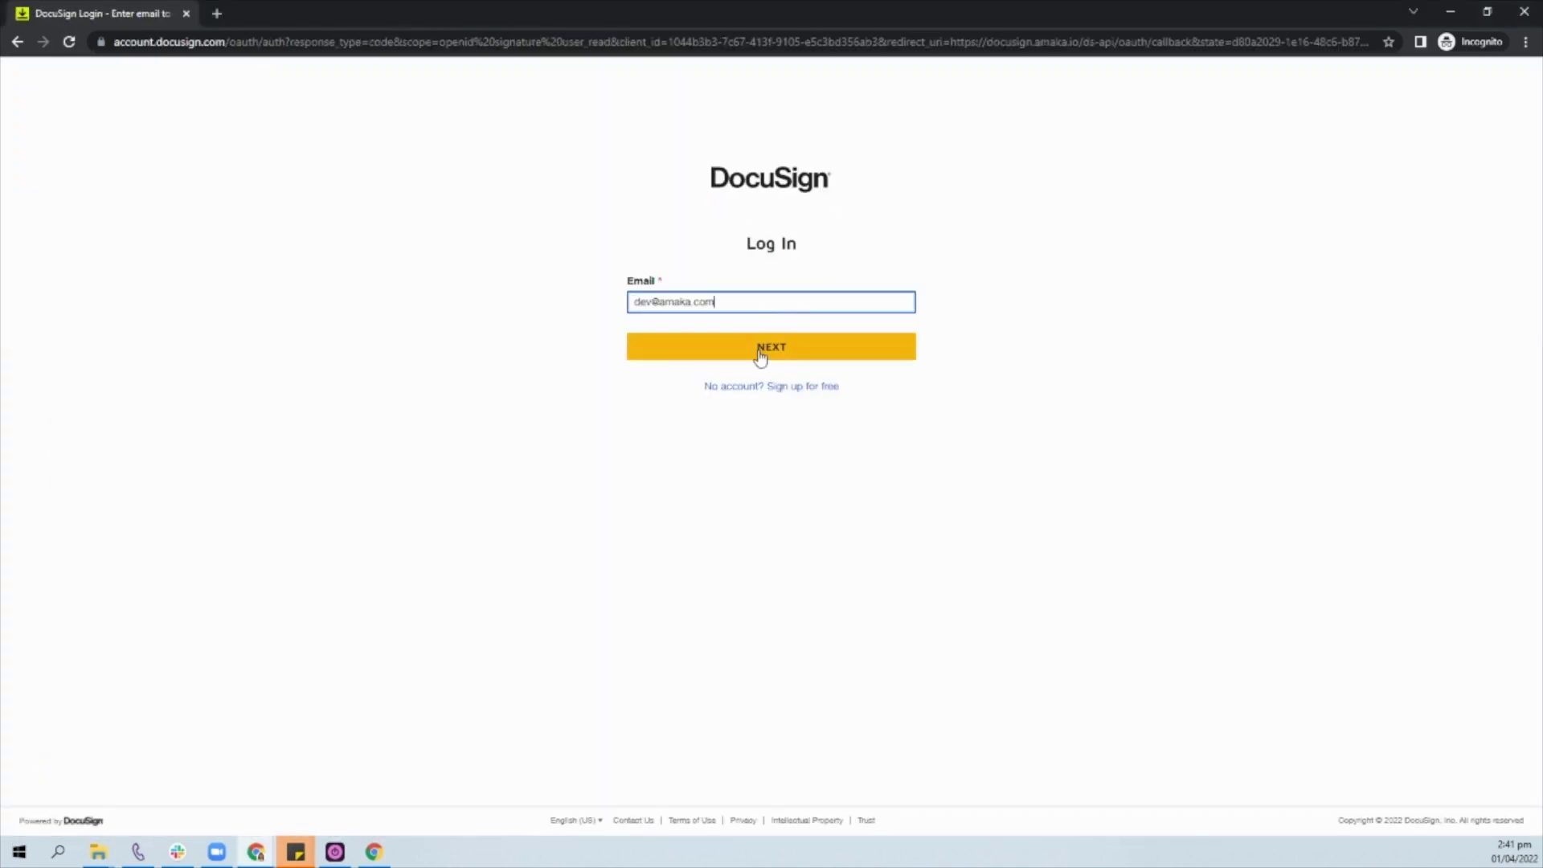
{"action": "left_click", "coordinate": [761, 347]}
{"action": "key", "text": "Return"}
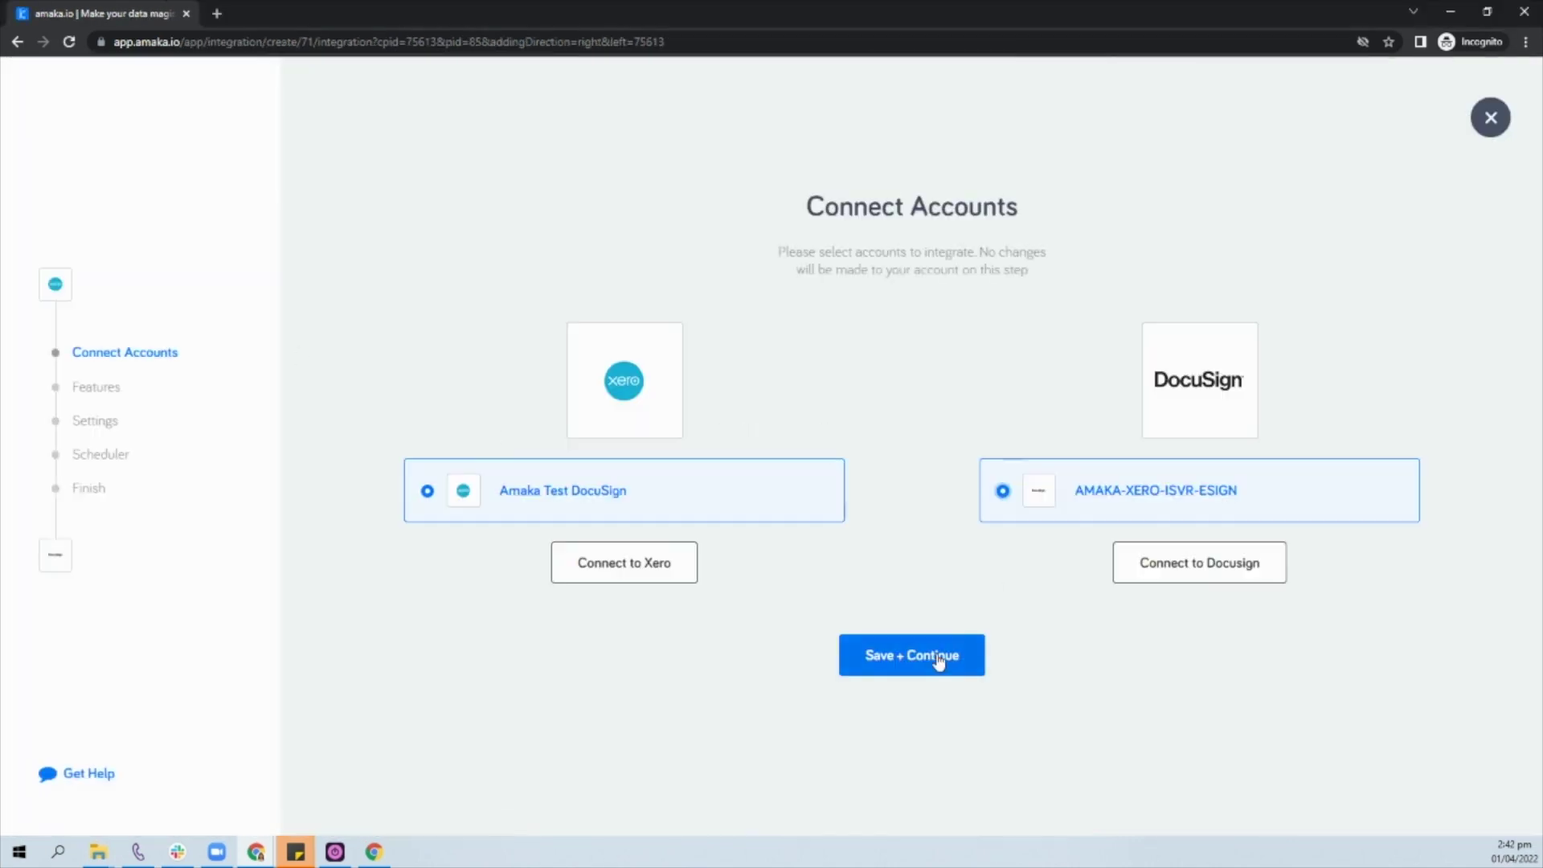
{"action": "left_click", "coordinate": [906, 651]}
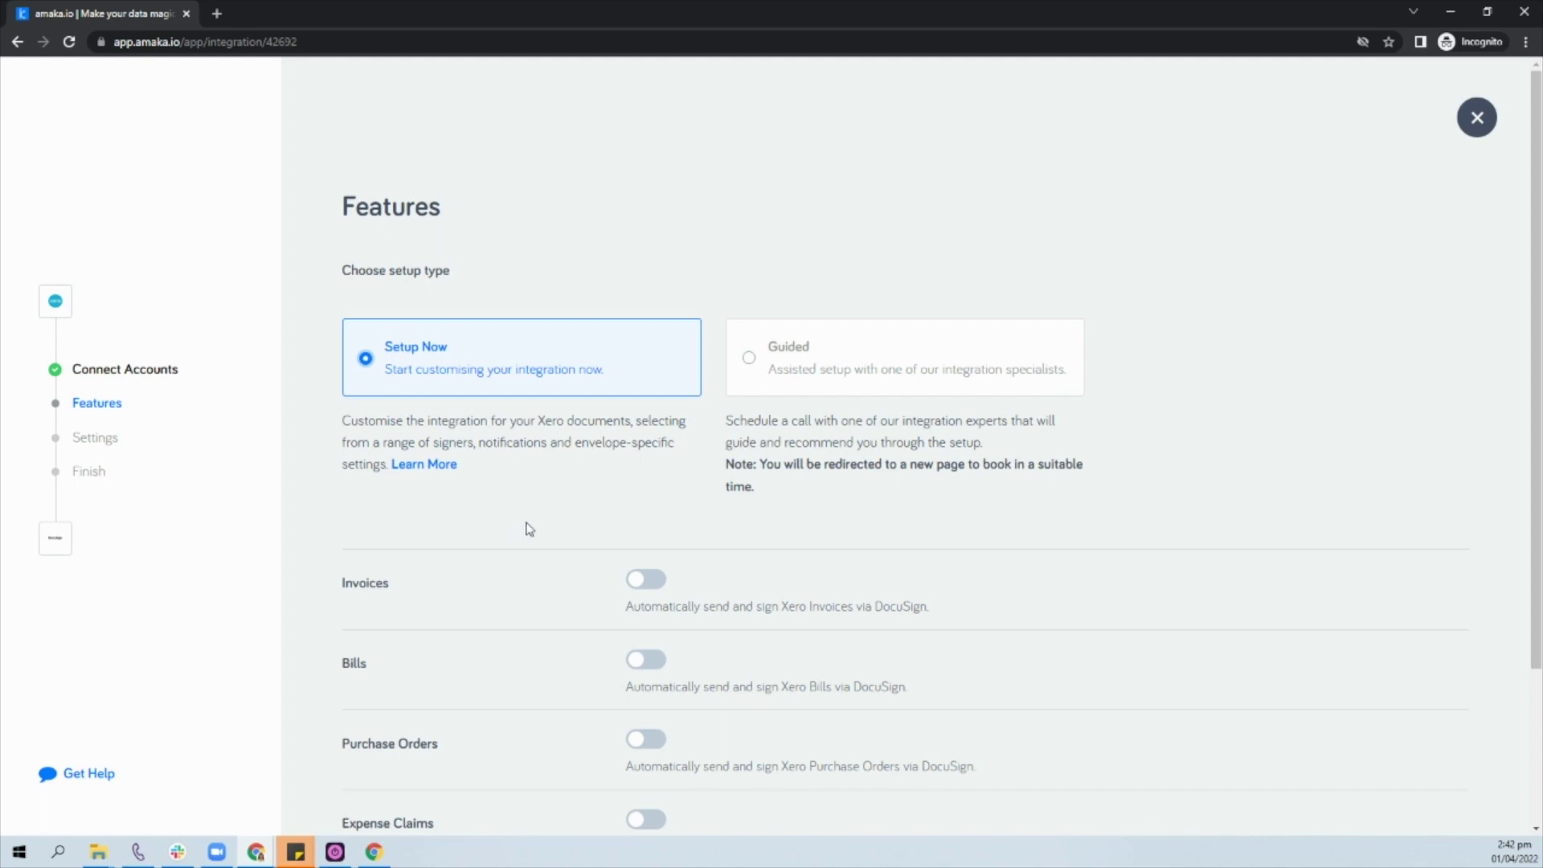
Step: With Setup Now chosen, switch on Invoices, Bills, Purchase Orders, Expense Claims and Quotes, then save
{"action": "left_click", "coordinate": [772, 351]}
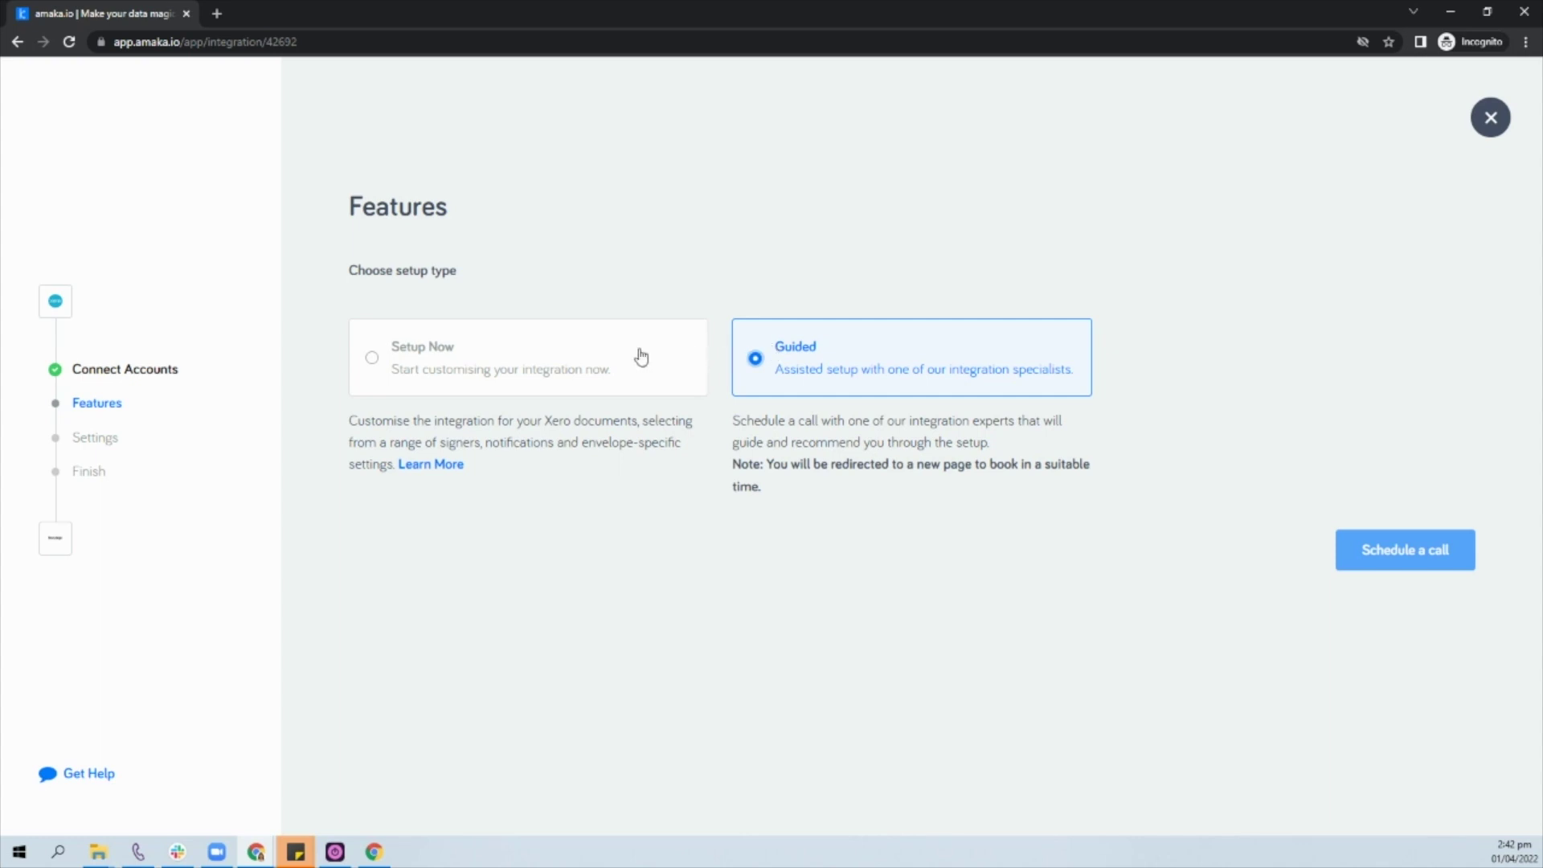
{"action": "left_click", "coordinate": [390, 381]}
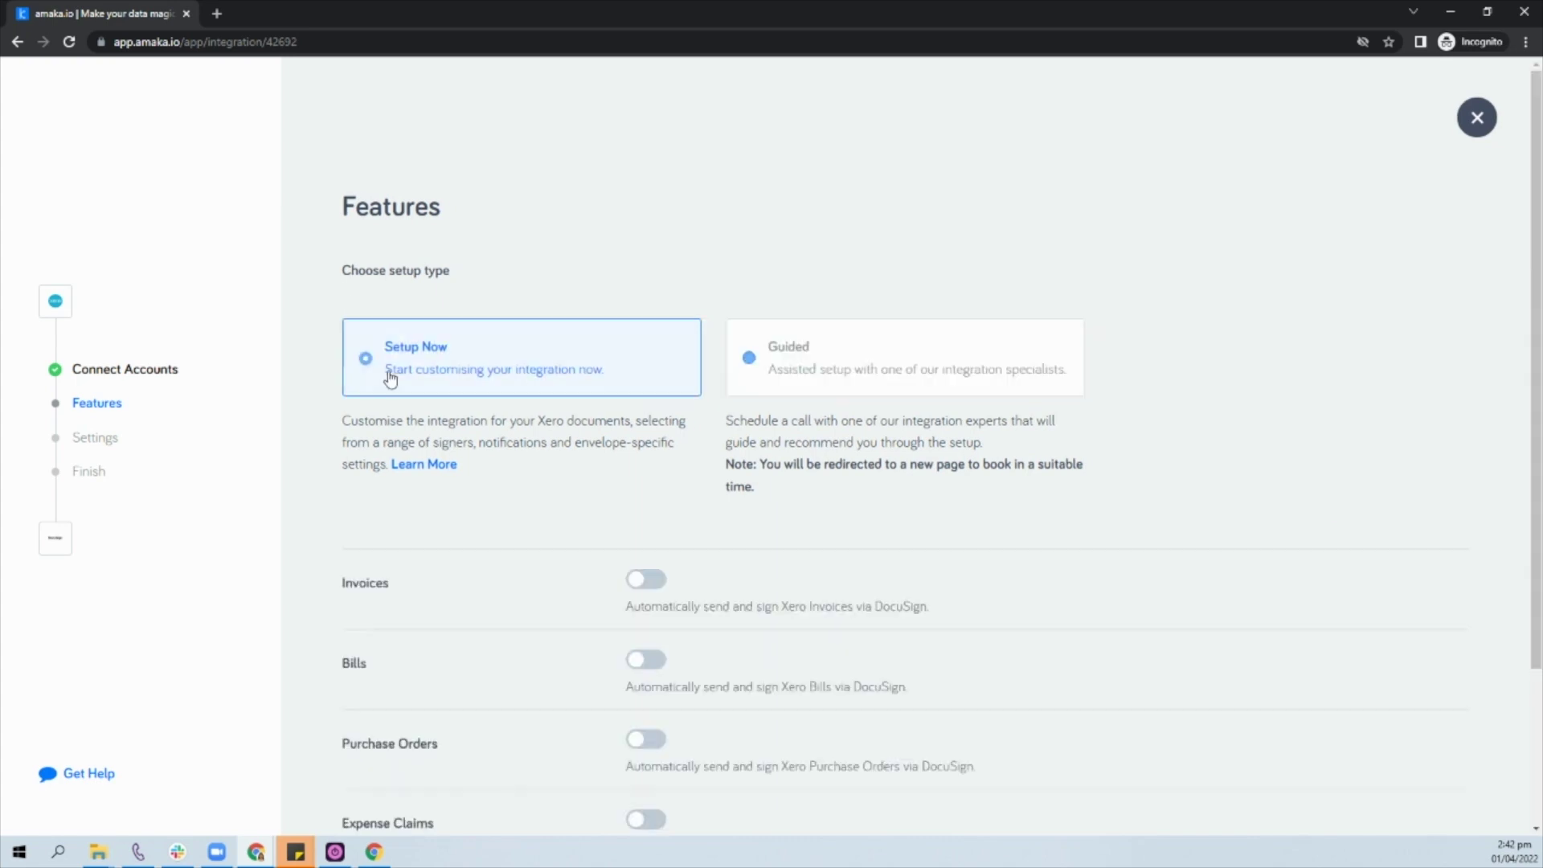
{"action": "left_click", "coordinate": [659, 594]}
{"action": "left_click", "coordinate": [645, 660]}
{"action": "scroll", "coordinate": [699, 643], "scroll_direction": "down", "scroll_amount": 2}
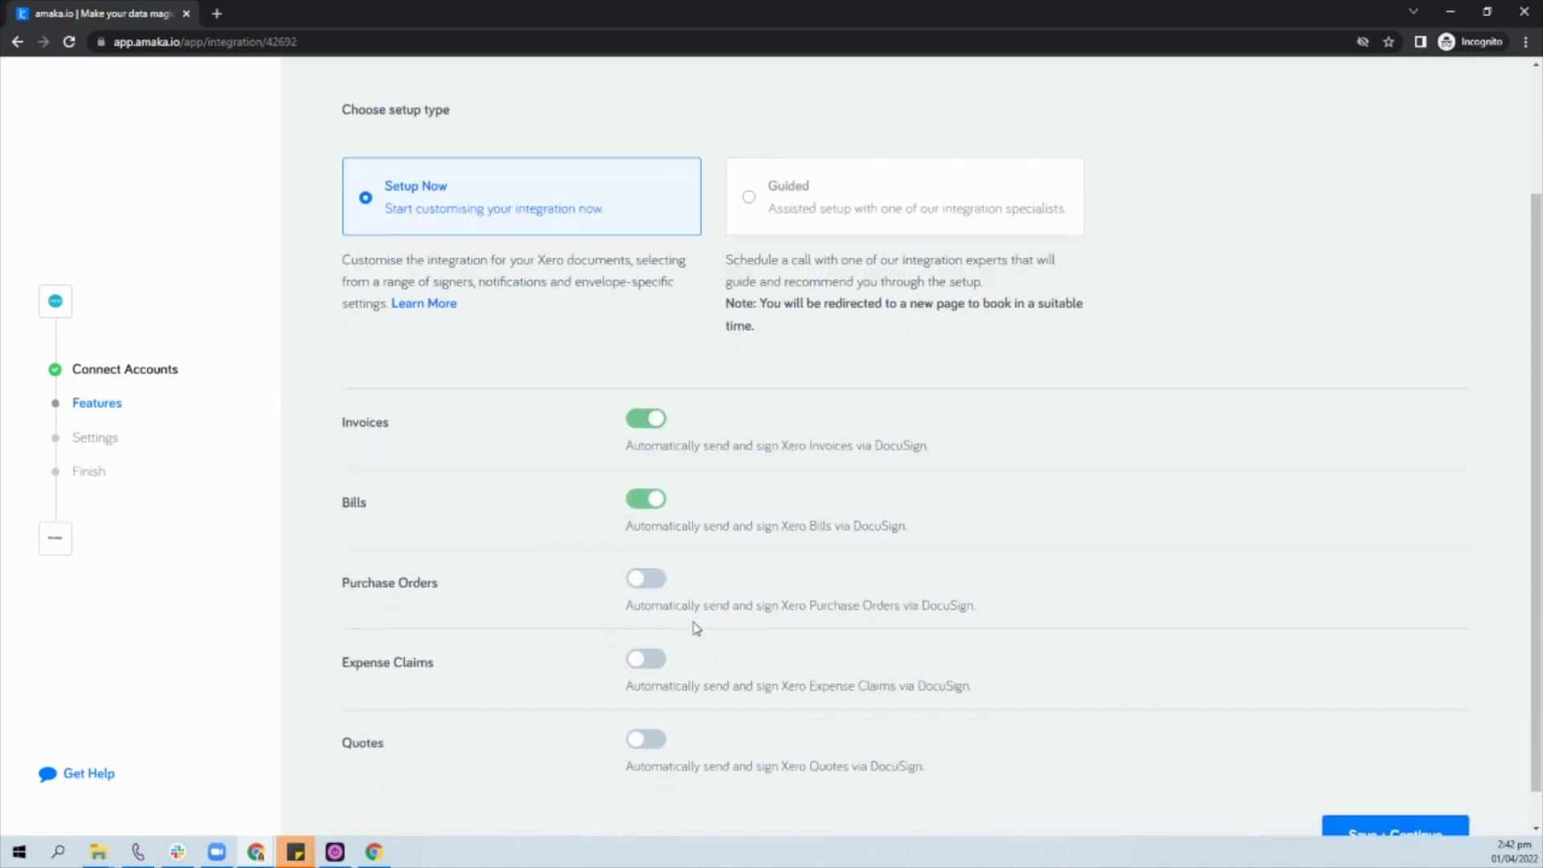
{"action": "left_click", "coordinate": [647, 579]}
{"action": "left_click", "coordinate": [656, 664]}
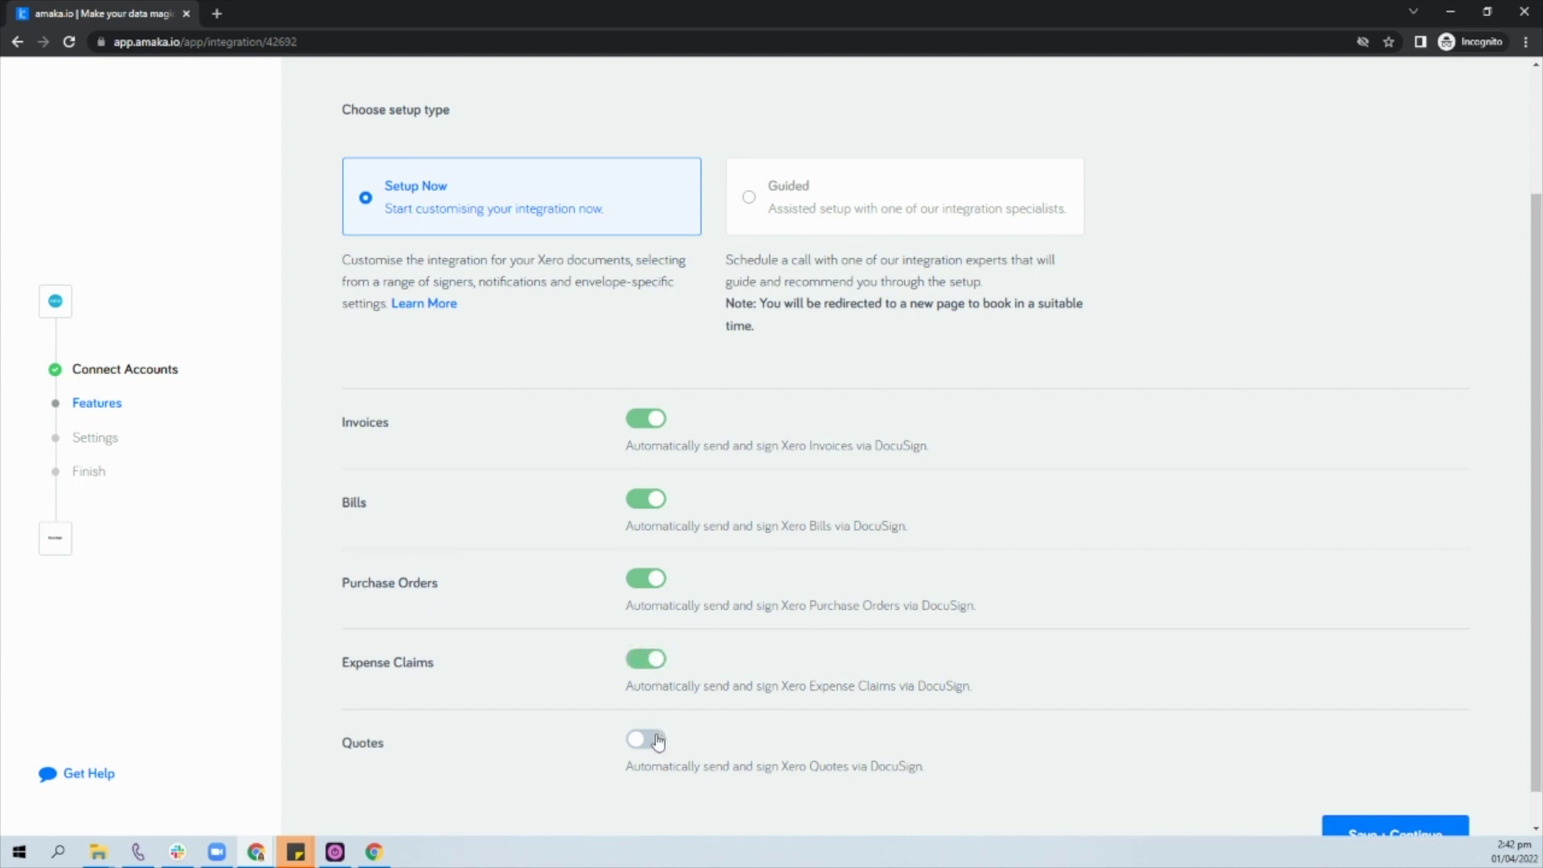
{"action": "left_click", "coordinate": [665, 740]}
{"action": "scroll", "coordinate": [908, 735], "scroll_direction": "down", "scroll_amount": 1}
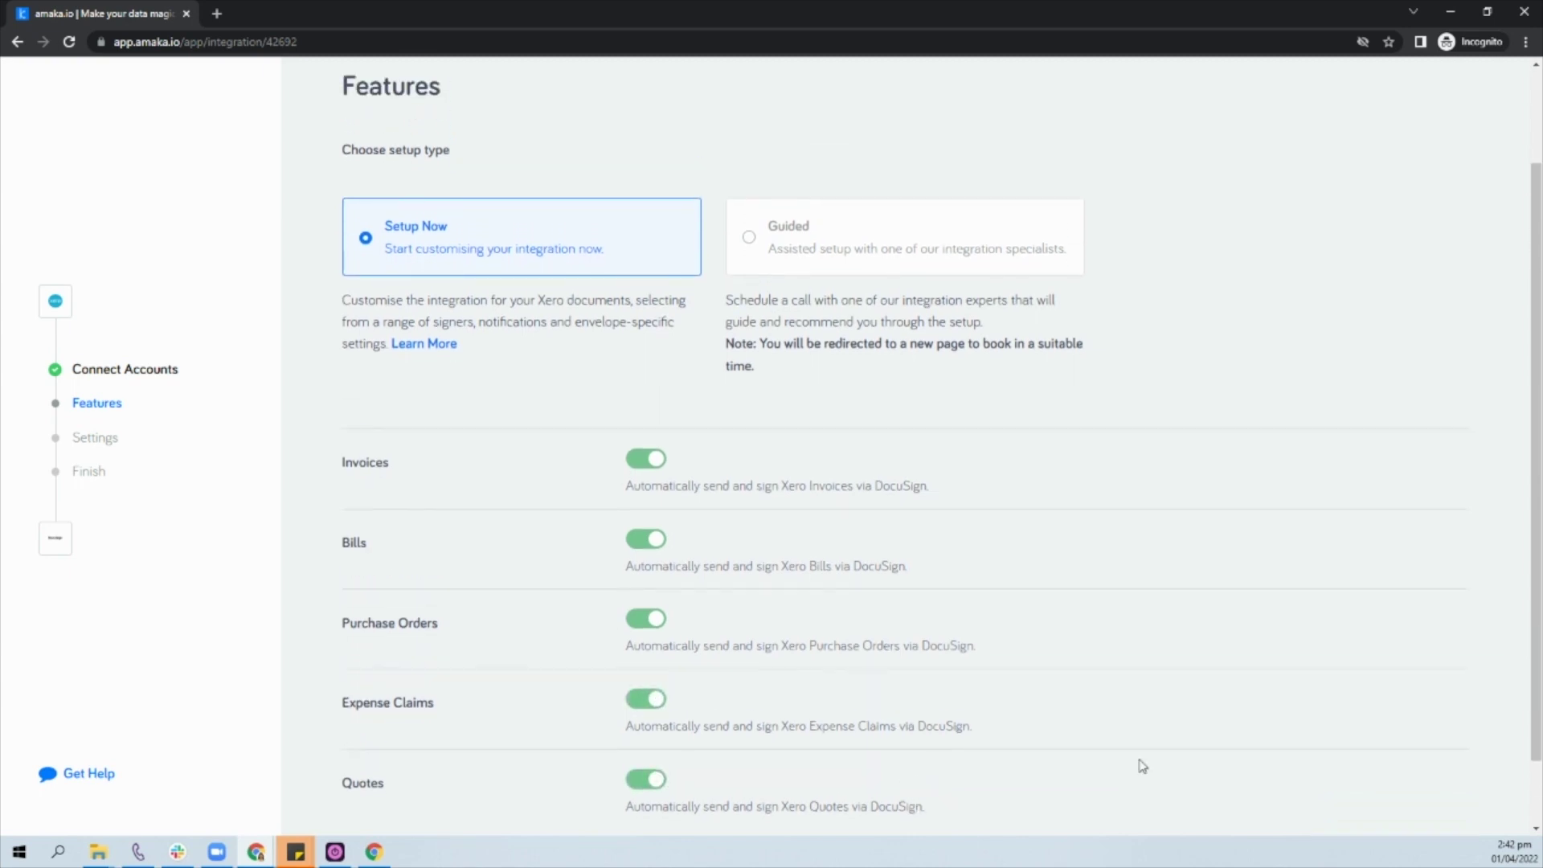
{"action": "left_click", "coordinate": [1420, 800]}
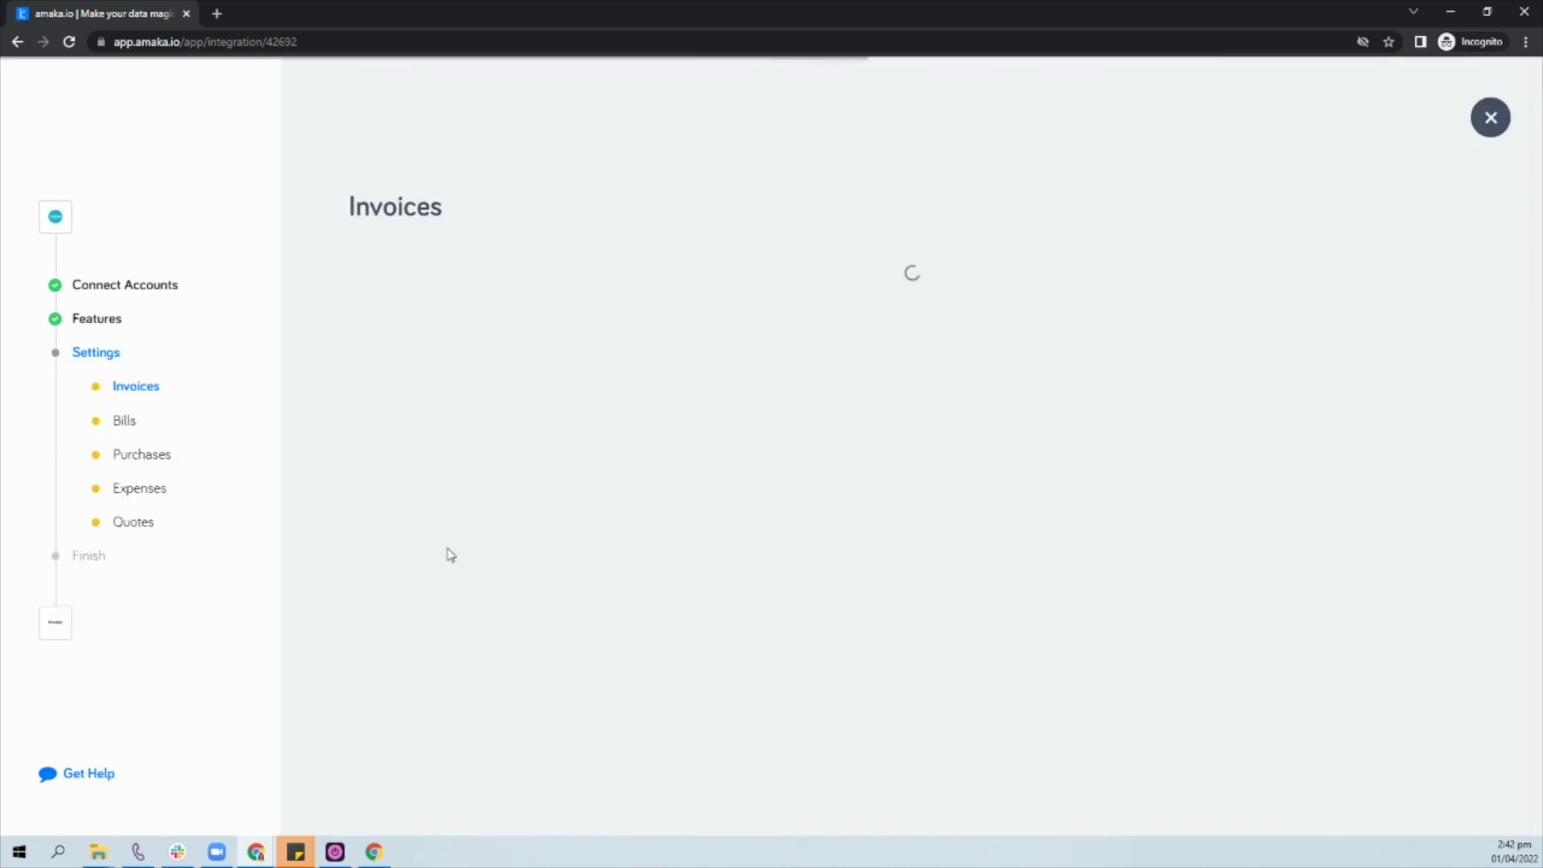
Step: Set the first invoice envelope signer to Custom with the signer's name and email
{"action": "left_click", "coordinate": [717, 369]}
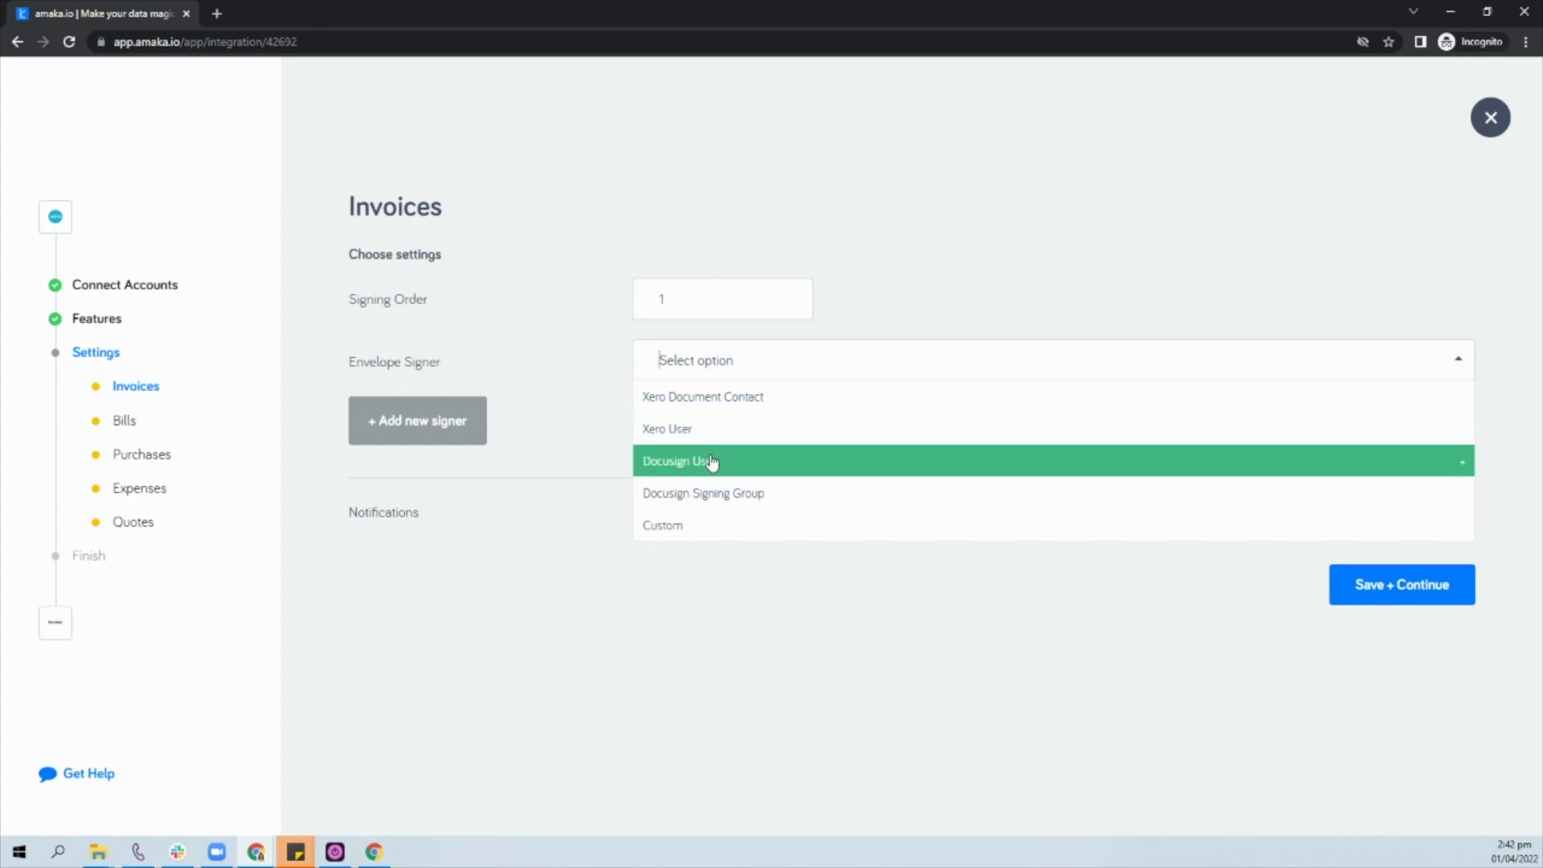
{"action": "left_click", "coordinate": [663, 527]}
{"action": "left_click", "coordinate": [672, 415]}
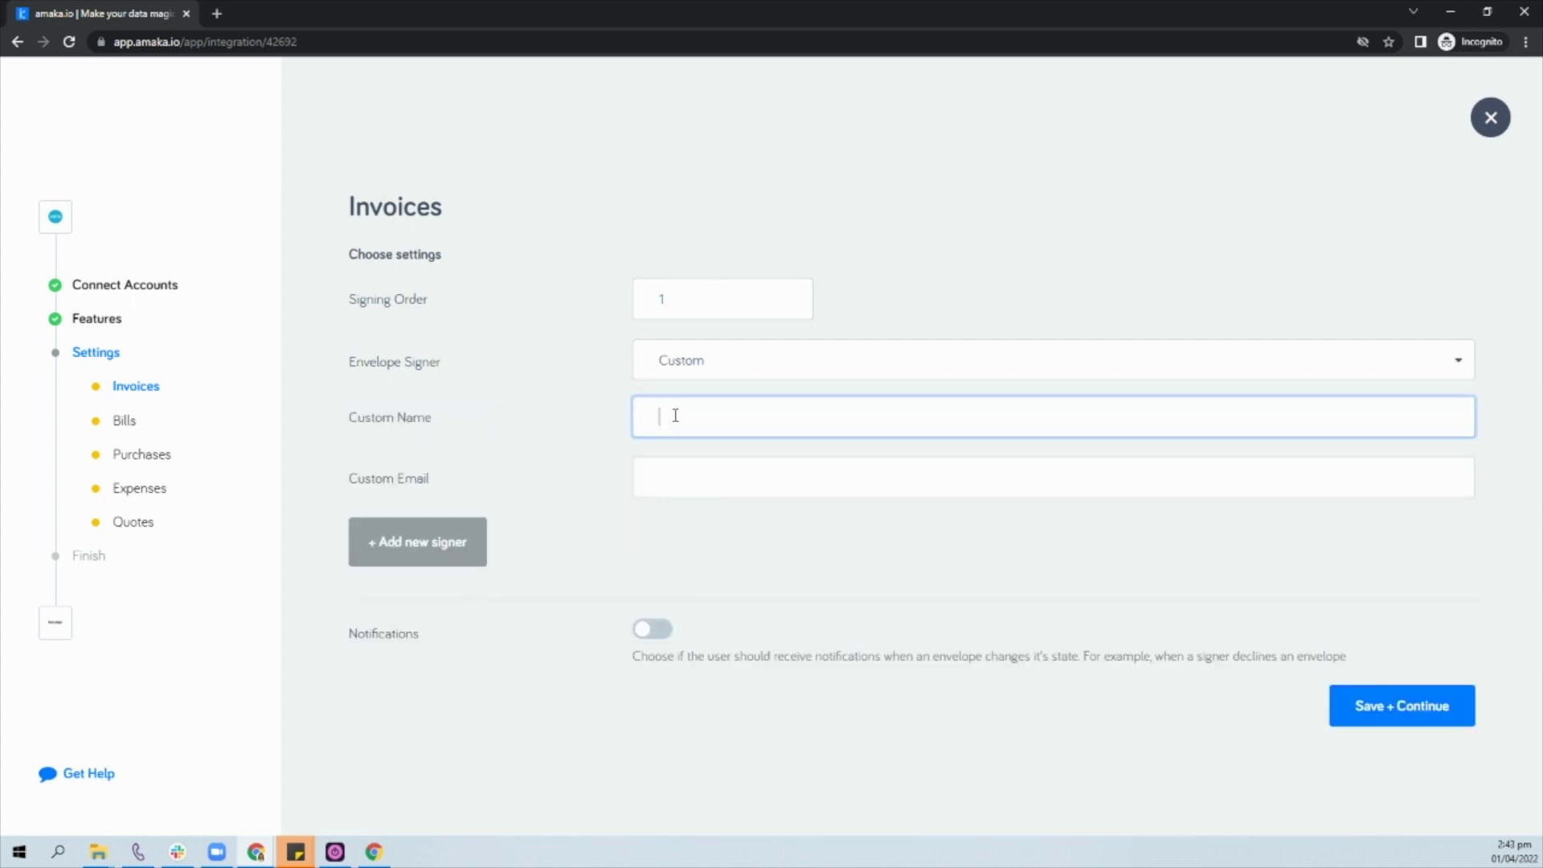
{"action": "type", "text": "Amaka Test"}
{"action": "key", "text": "Tab"}
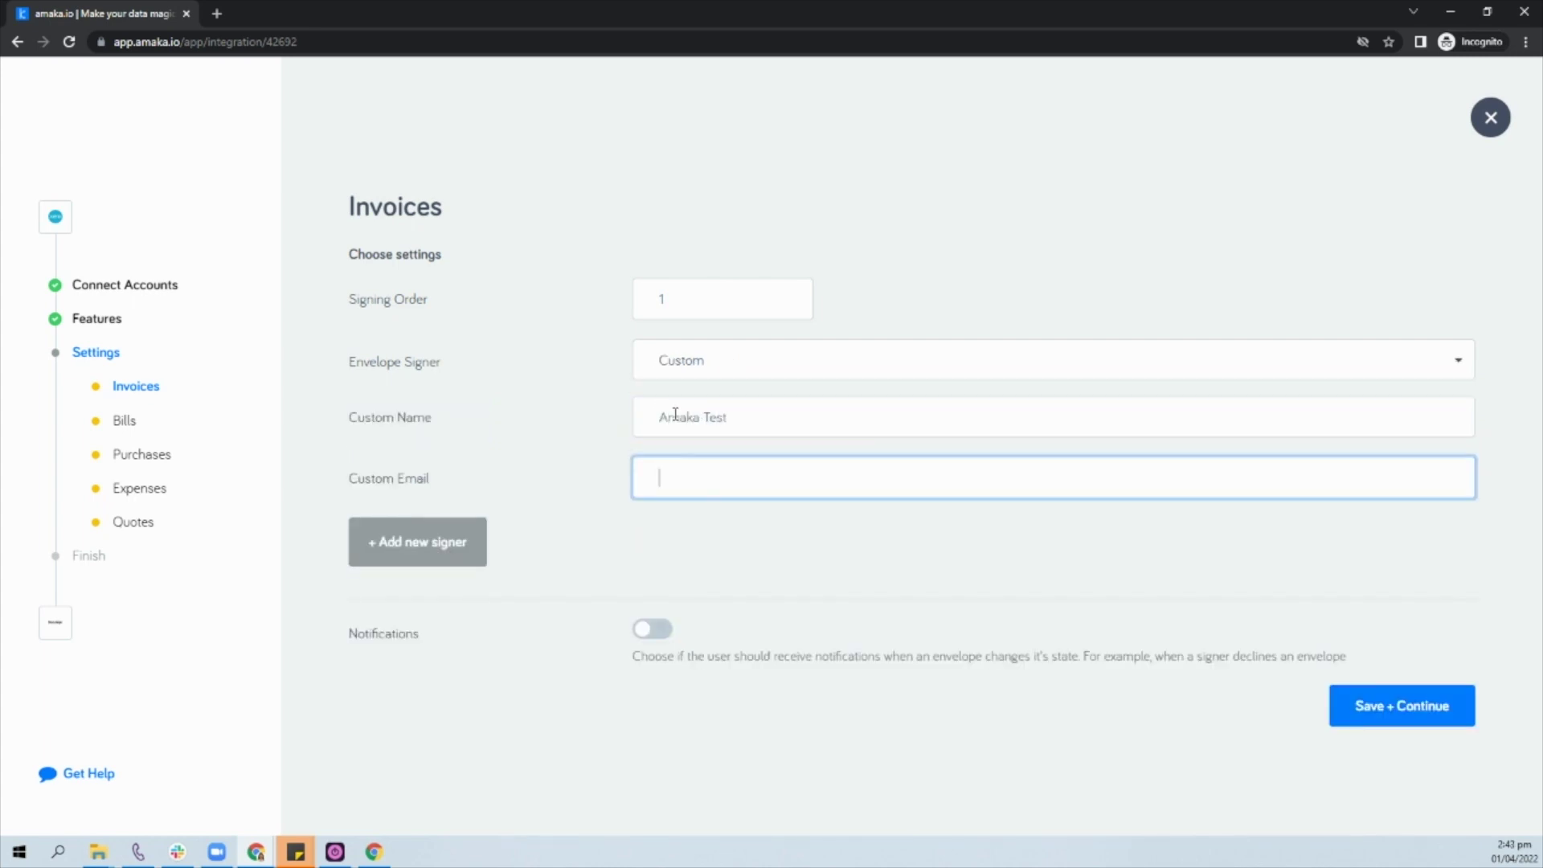
Step: Add a second Custom signer with name and email, then save the invoice settings
{"action": "left_click", "coordinate": [414, 539]}
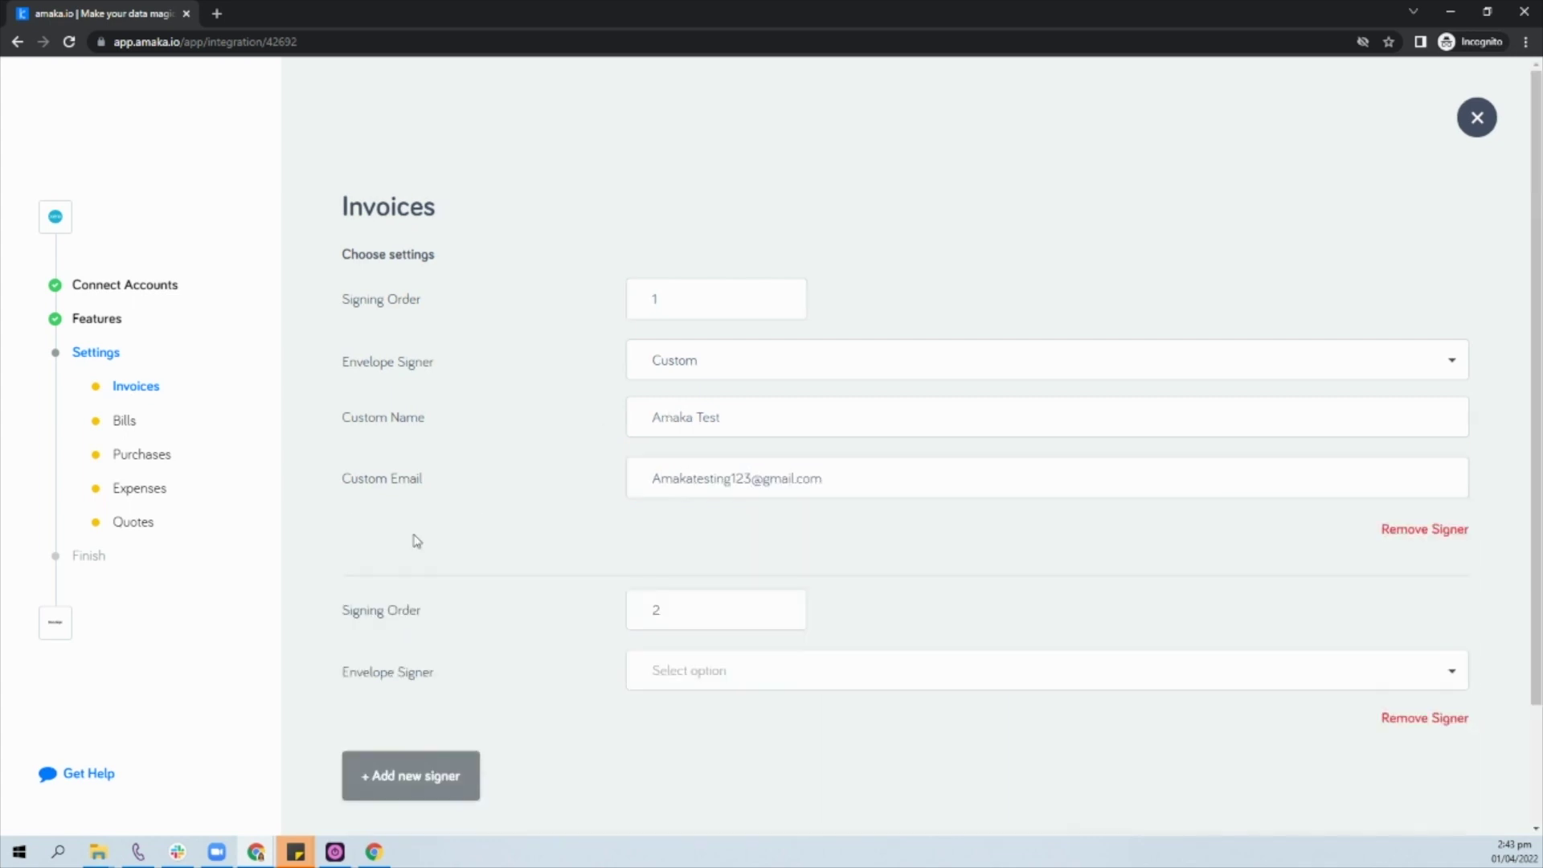
{"action": "left_click", "coordinate": [692, 674]}
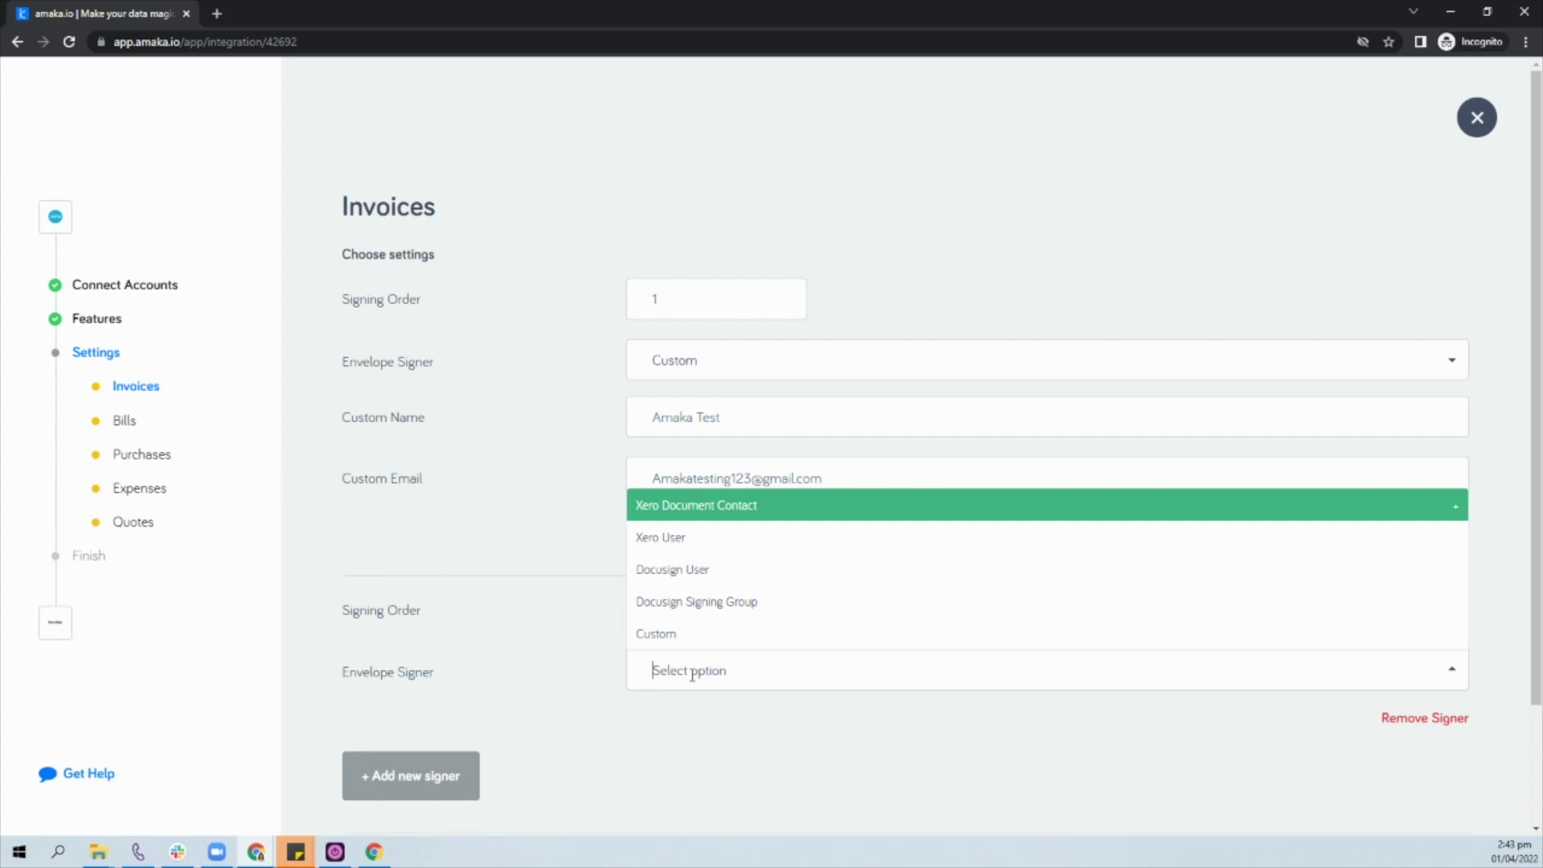
{"action": "left_click", "coordinate": [689, 633]}
{"action": "type", "text": "amaka test"}
{"action": "key", "text": "Tab"}
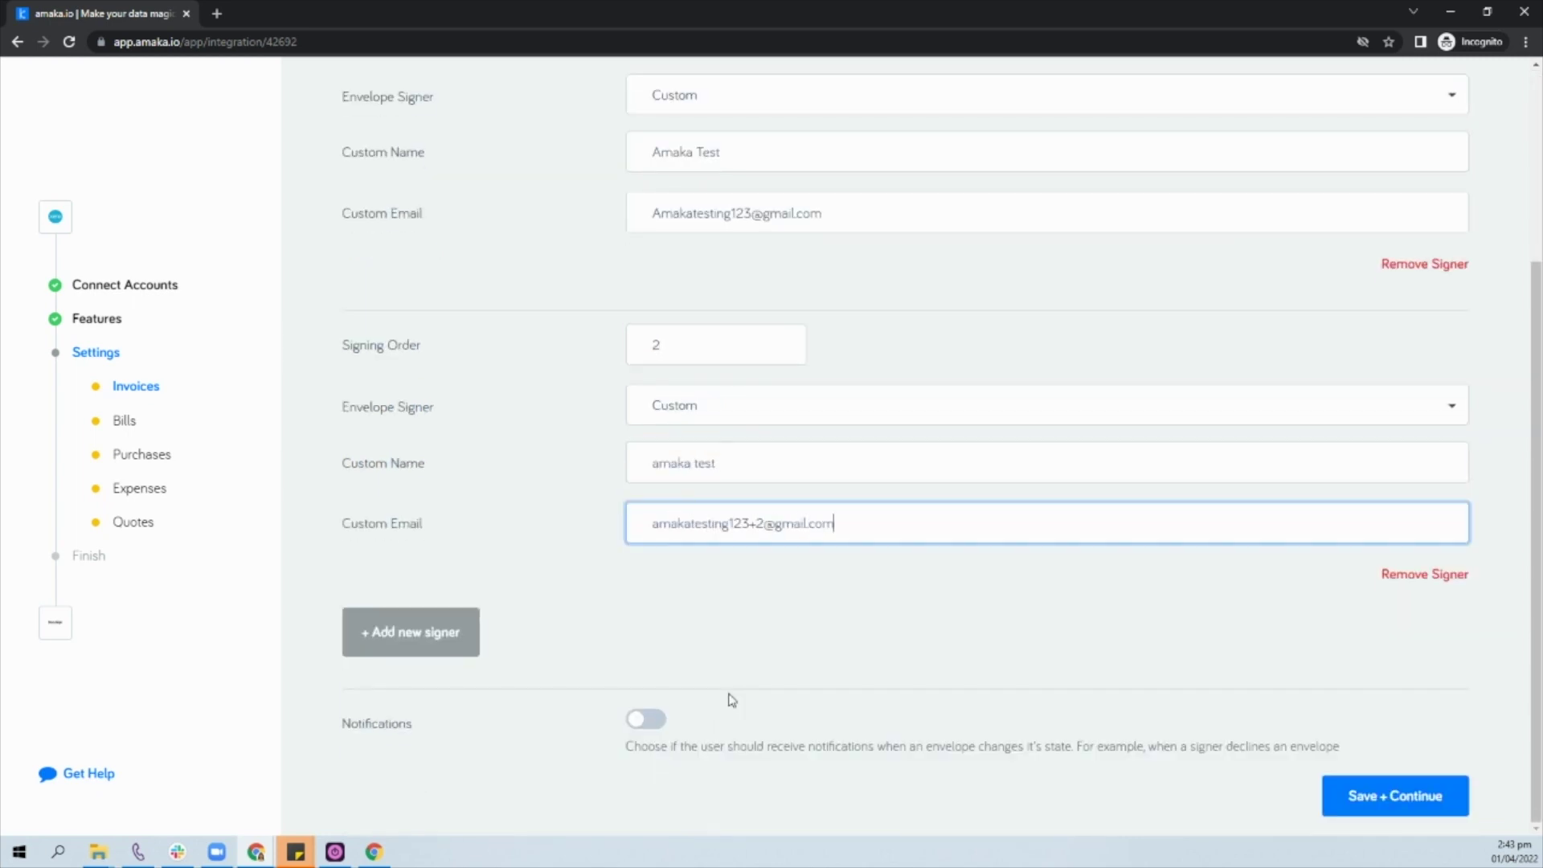
{"action": "key", "text": "Return"}
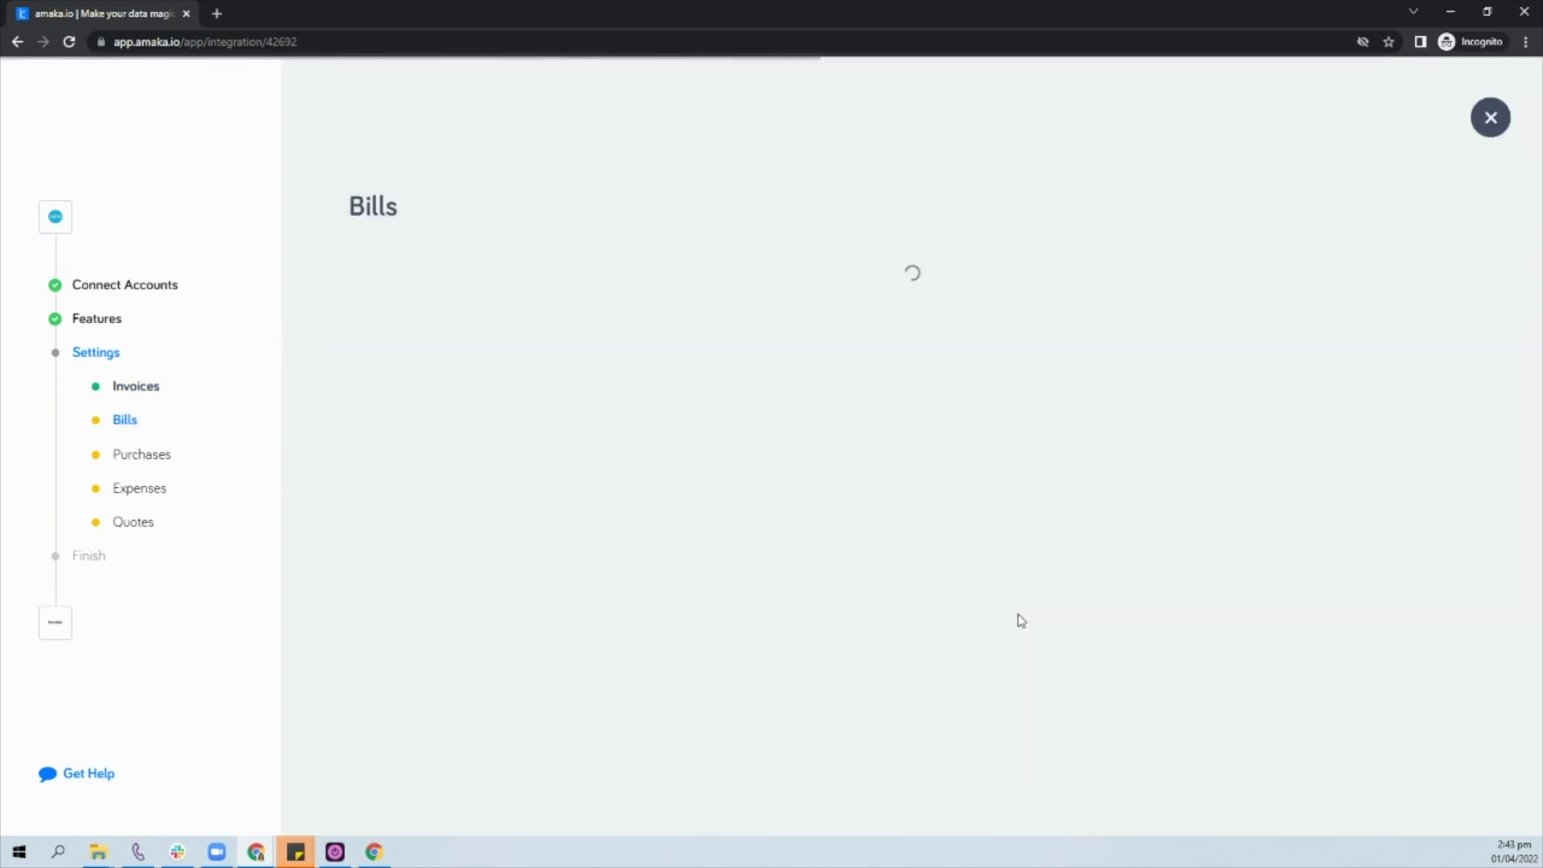
Step: Enter the Bills signer's name and email, then save the Bills and Purchases settings
{"action": "type", "text": "amaka testing"}
{"action": "left_click", "coordinate": [724, 485]}
{"action": "left_click", "coordinate": [1440, 705]}
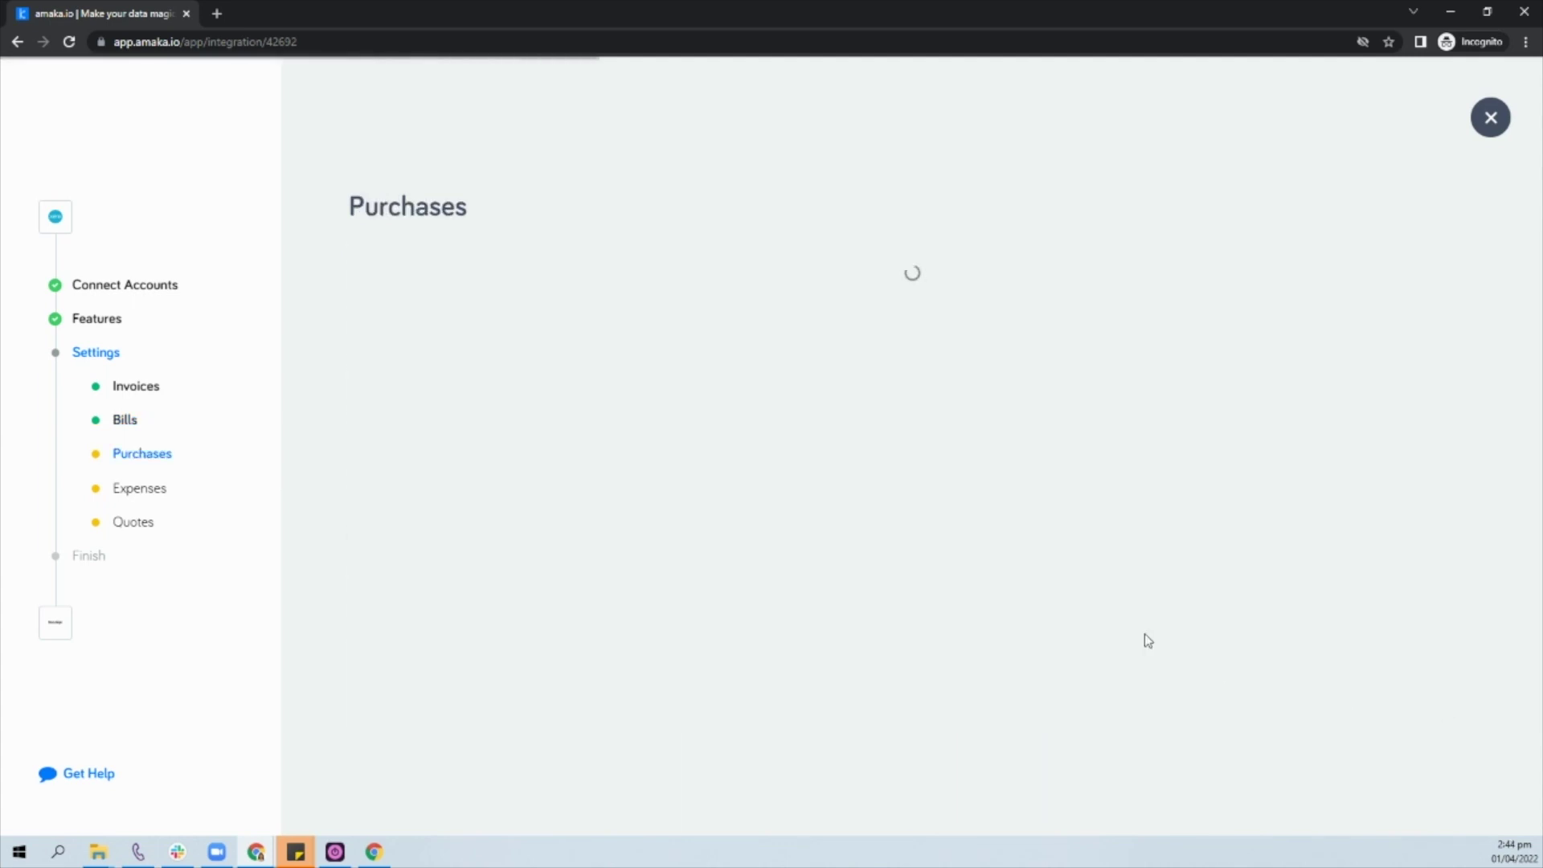
{"action": "left_click", "coordinate": [1439, 587]}
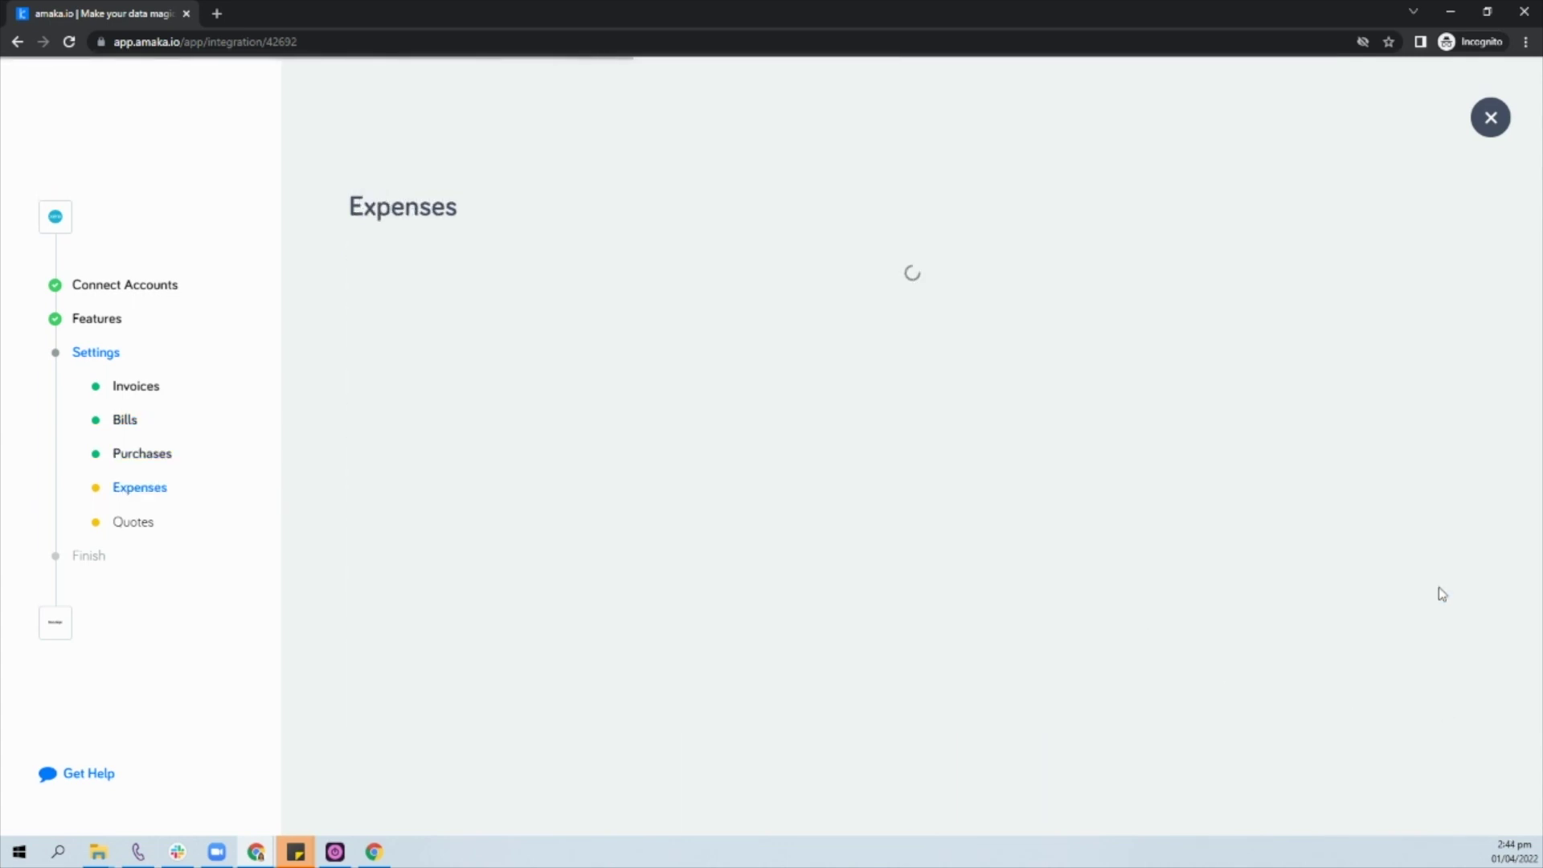
Step: Choose the Expenses signer, save Expenses and Quotes, and finish with the integration activated
{"action": "left_click", "coordinate": [851, 358]}
{"action": "left_click", "coordinate": [706, 458]}
{"action": "left_click", "coordinate": [1371, 655]}
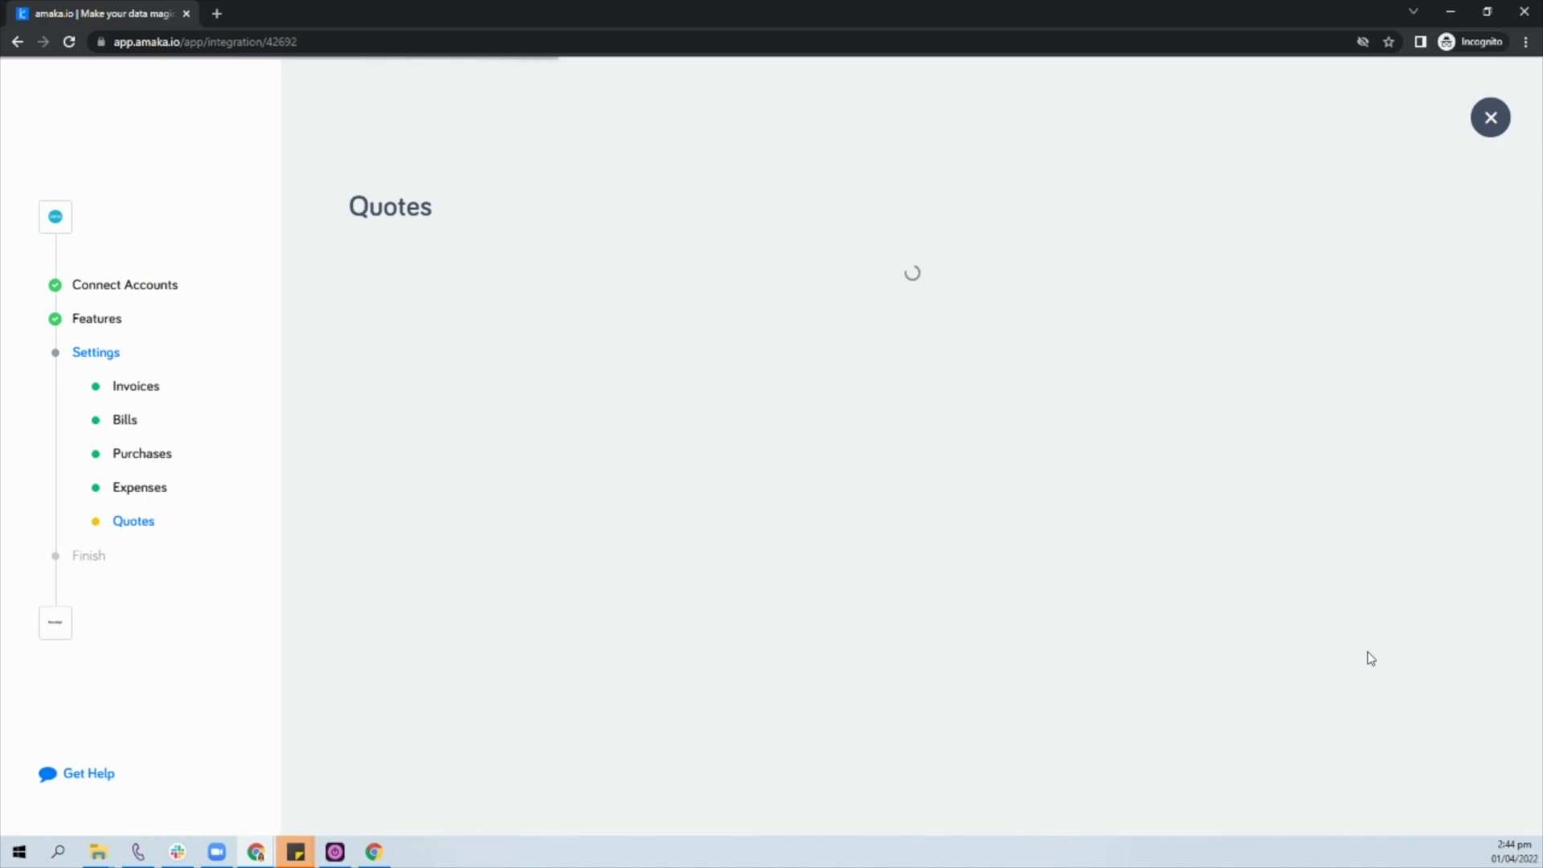
{"action": "left_click", "coordinate": [1423, 592]}
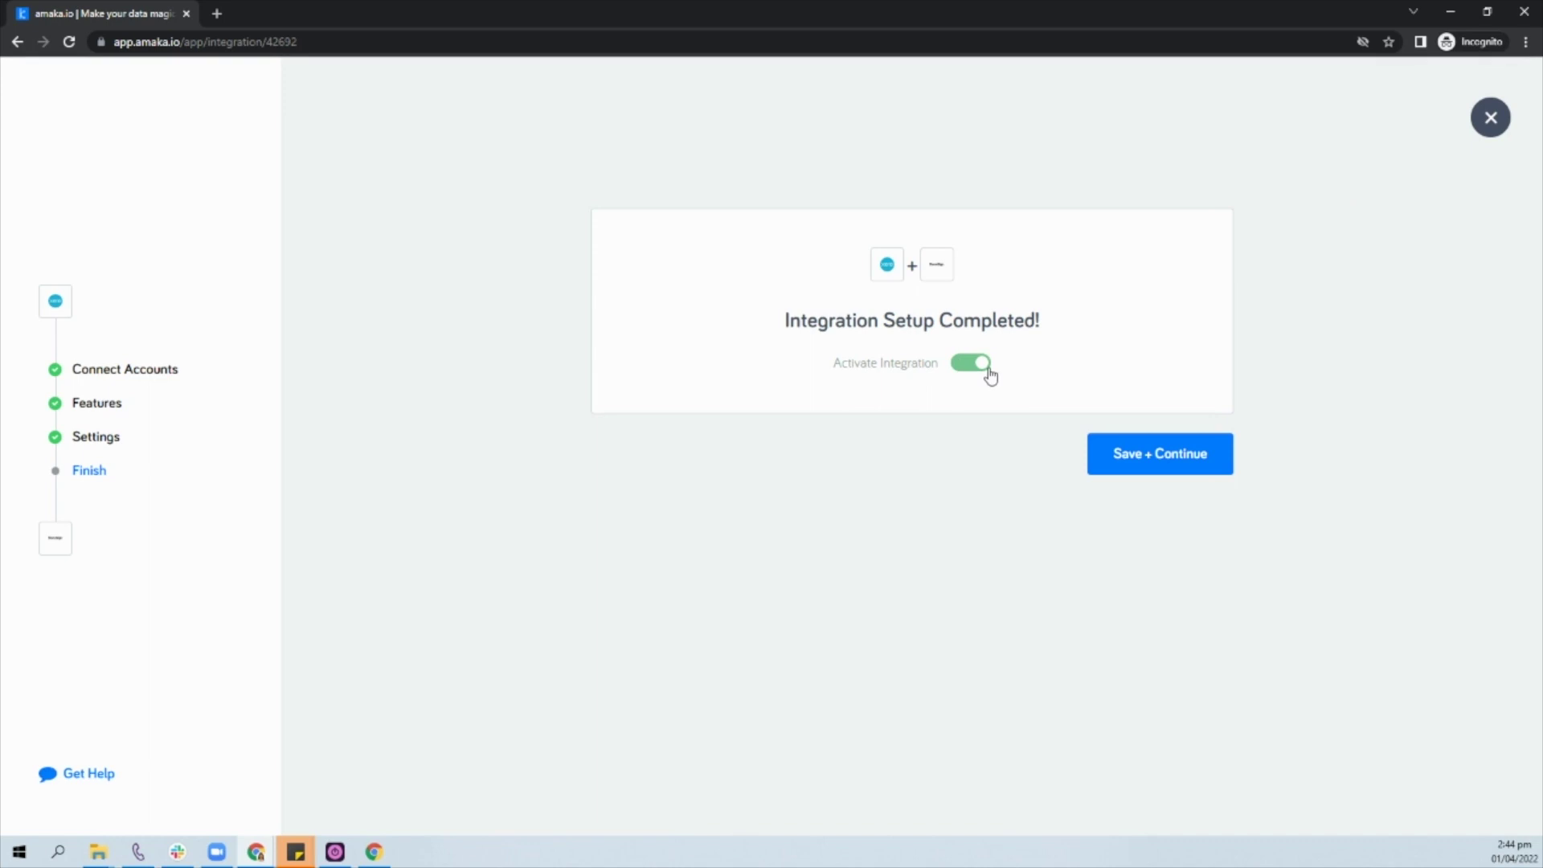
{"action": "left_click", "coordinate": [1148, 468]}
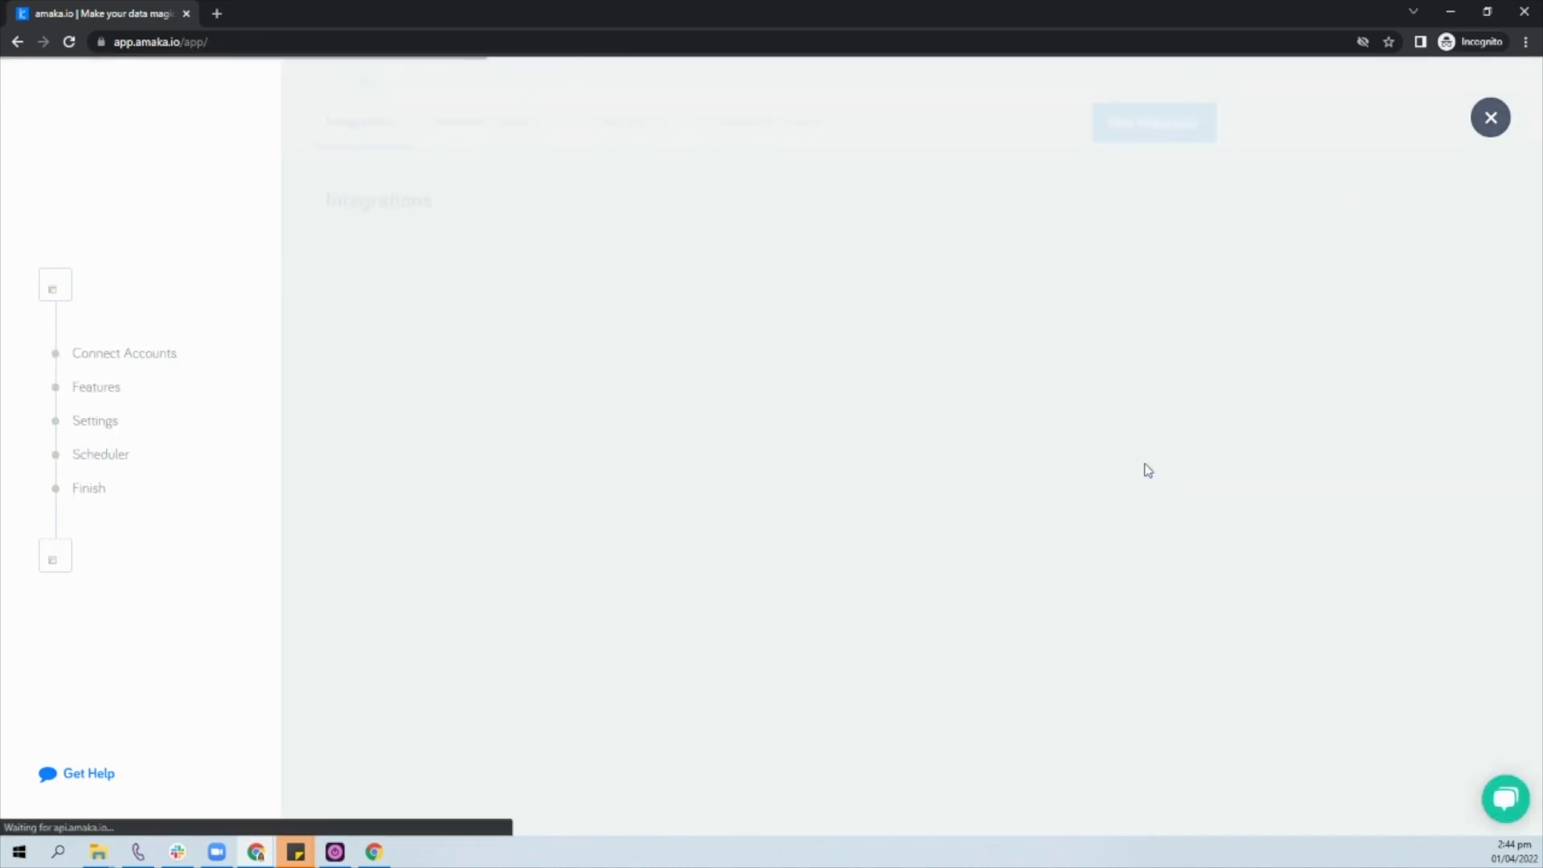